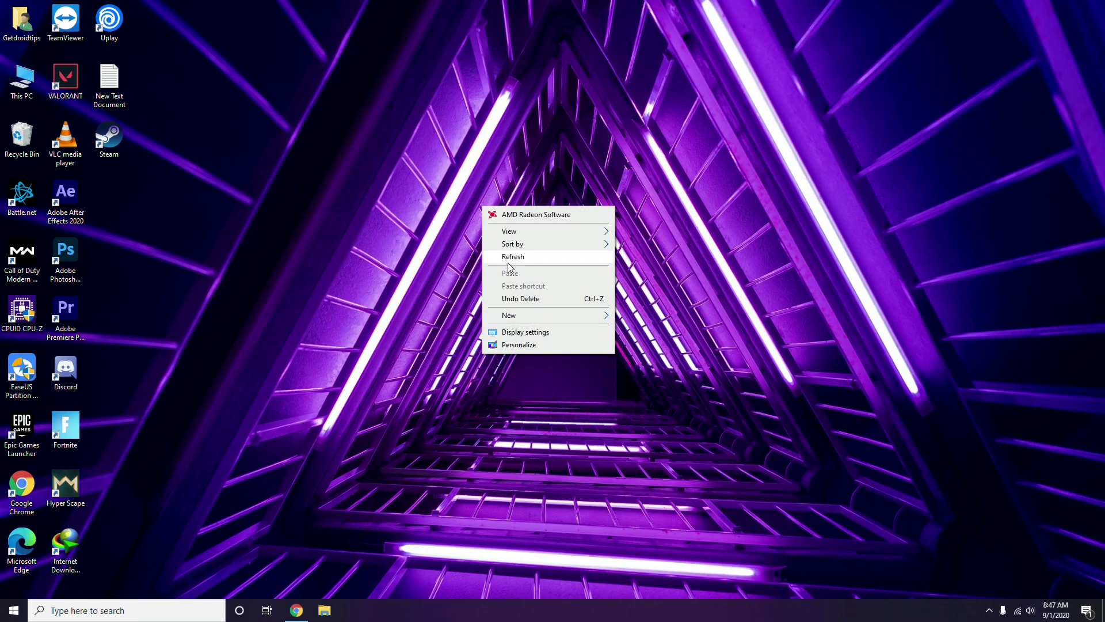
{"action": "left_click", "coordinate": [509, 259]}
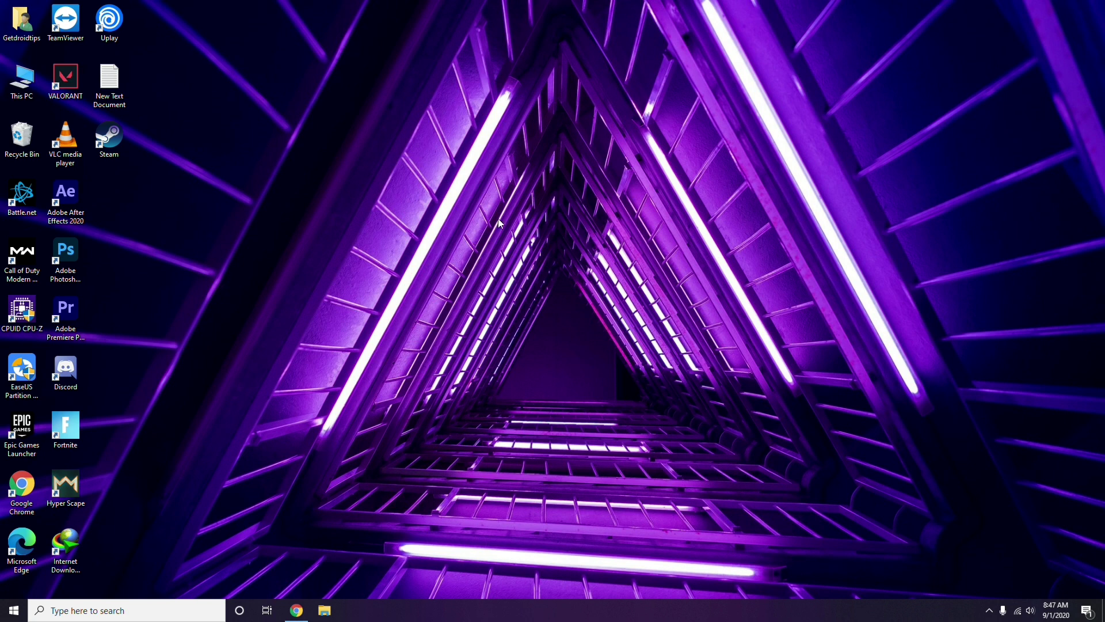
{"action": "right_click", "coordinate": [419, 162]}
{"action": "left_click", "coordinate": [449, 213]}
Step: Open Computer Management for This PC, view the installed hardware categories in Device Manager, and close it
{"action": "right_click", "coordinate": [25, 98]}
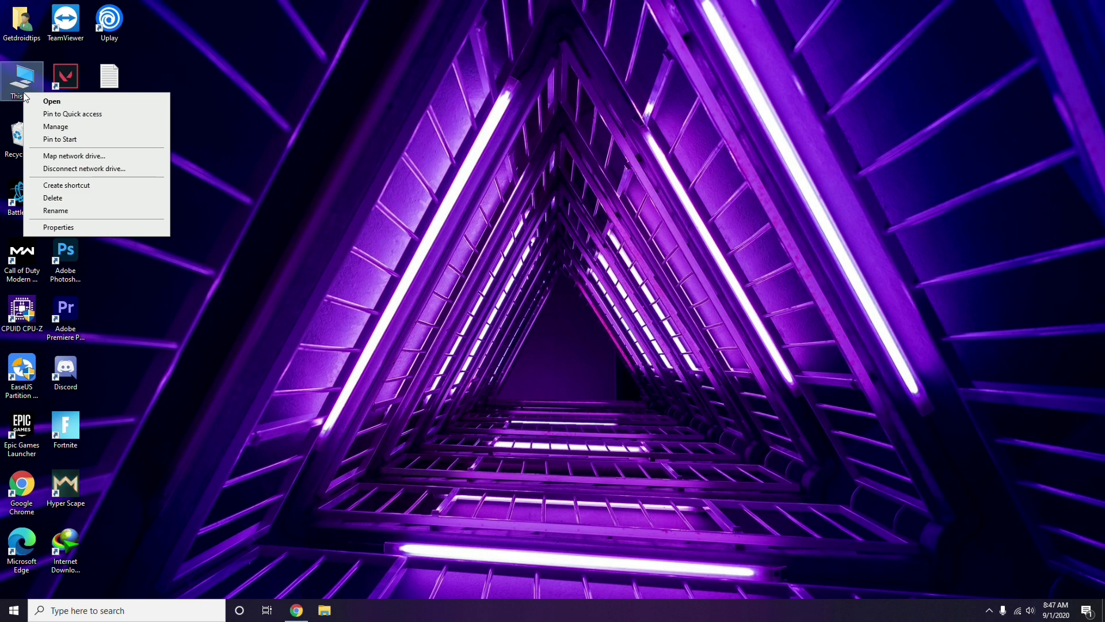
{"action": "left_click", "coordinate": [56, 126]}
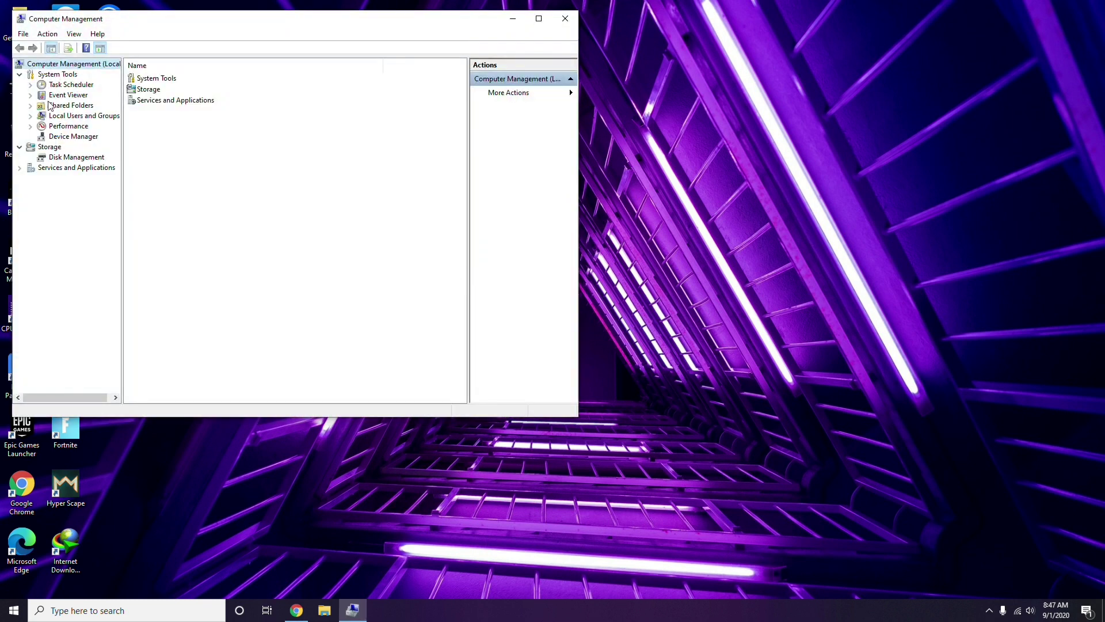
{"action": "left_click", "coordinate": [68, 136]}
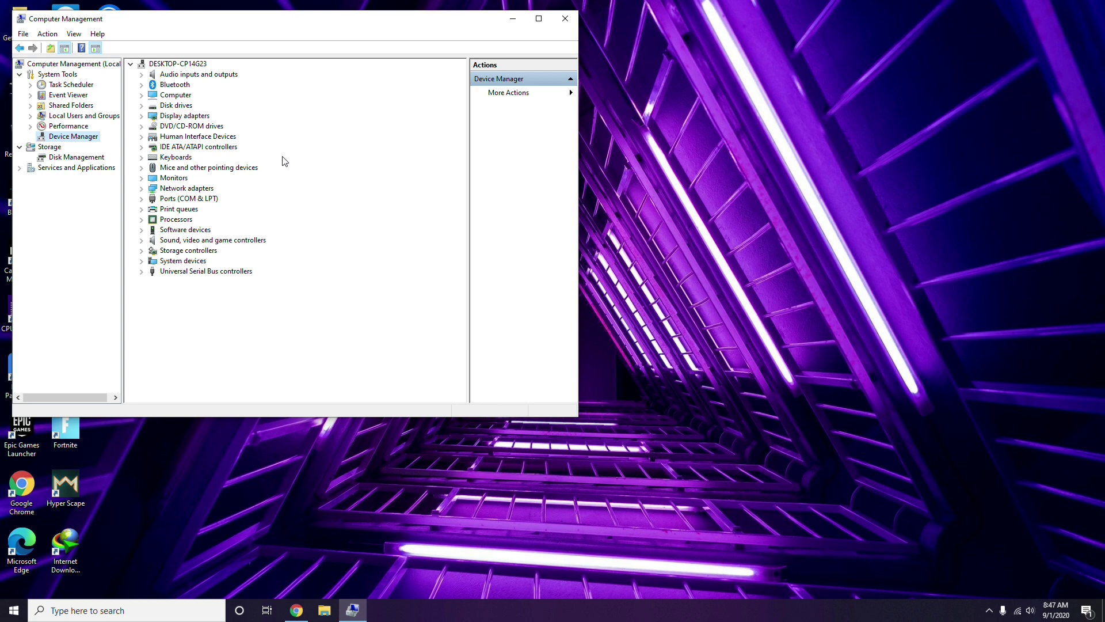
{"action": "left_click", "coordinate": [565, 21]}
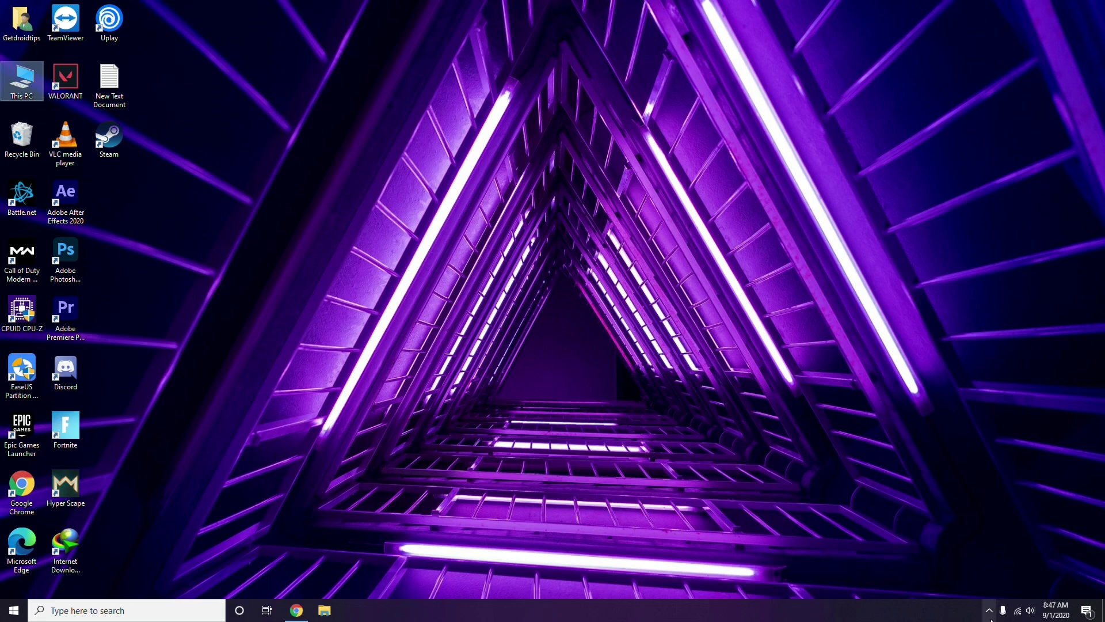
Step: Open AMD Radeon Software, check the driver version and available update on the System and Home pages, and close it
{"action": "left_click", "coordinate": [989, 612]}
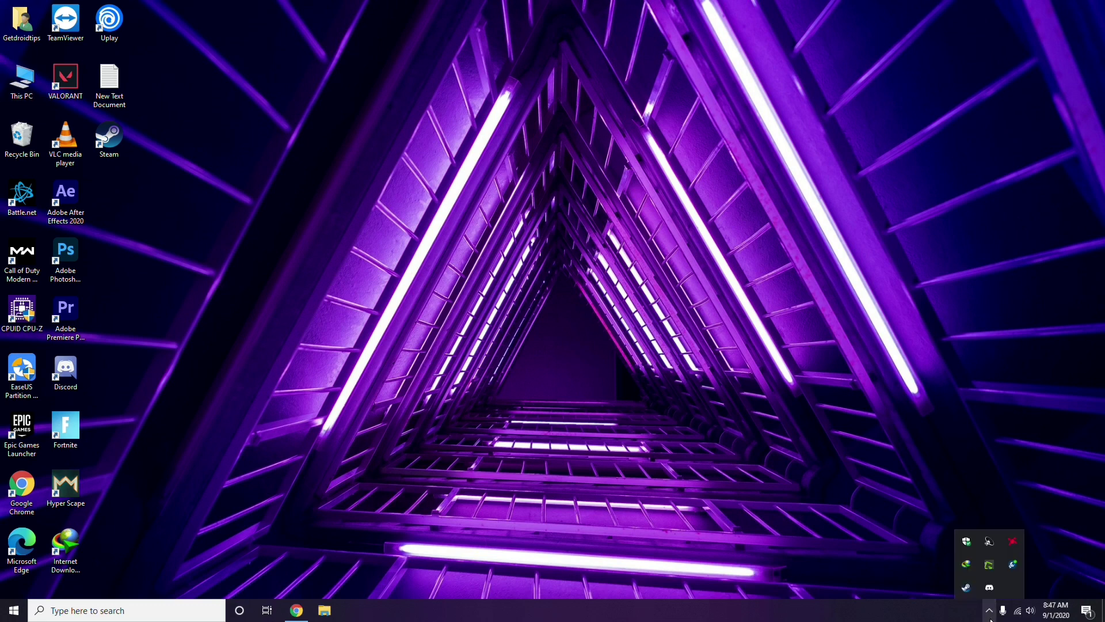
{"action": "left_click", "coordinate": [1013, 544]}
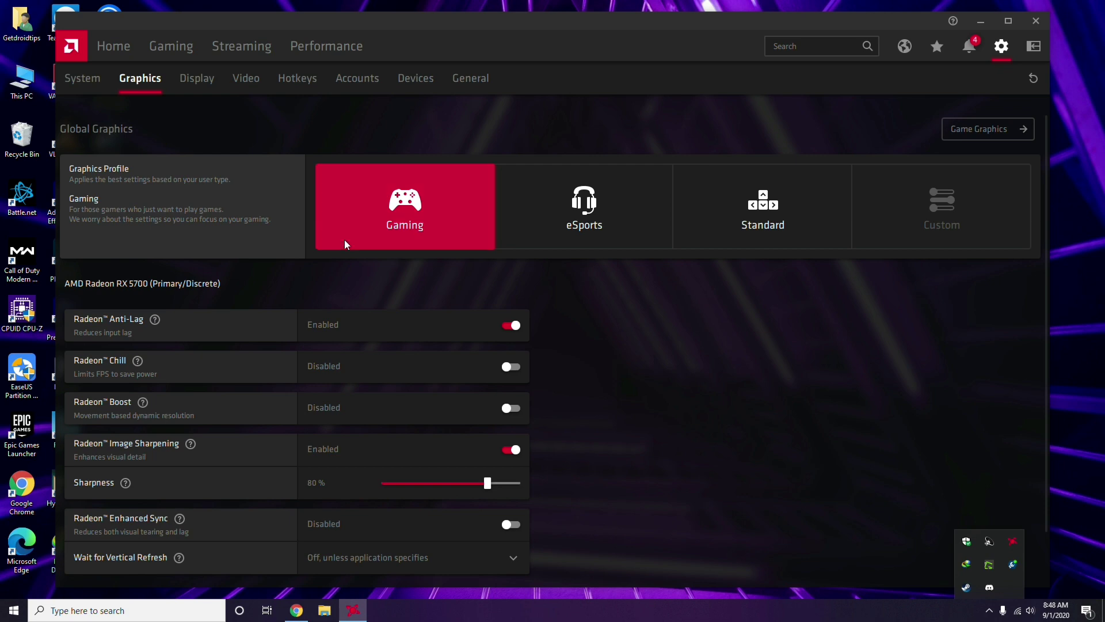
{"action": "left_click", "coordinate": [95, 81]}
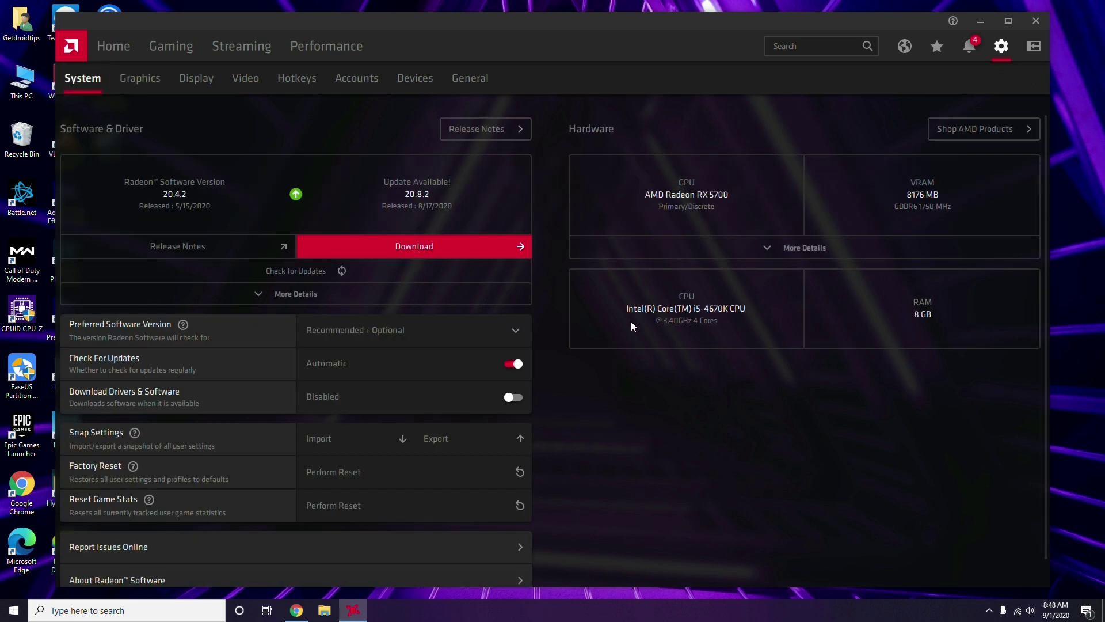
{"action": "left_click", "coordinate": [136, 82]}
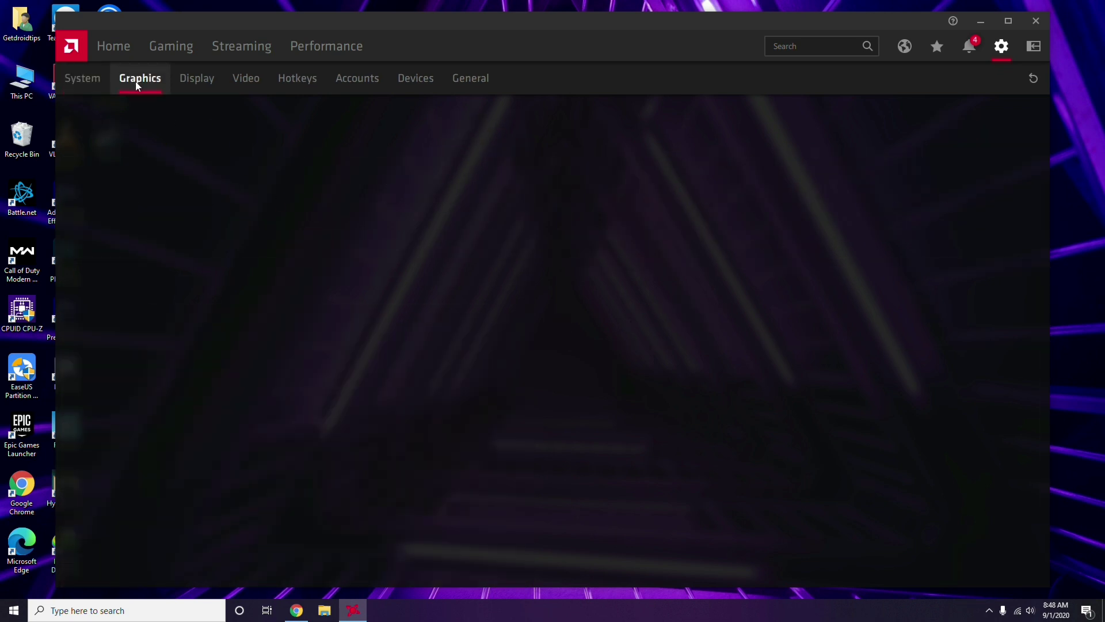
{"action": "left_click", "coordinate": [210, 88]}
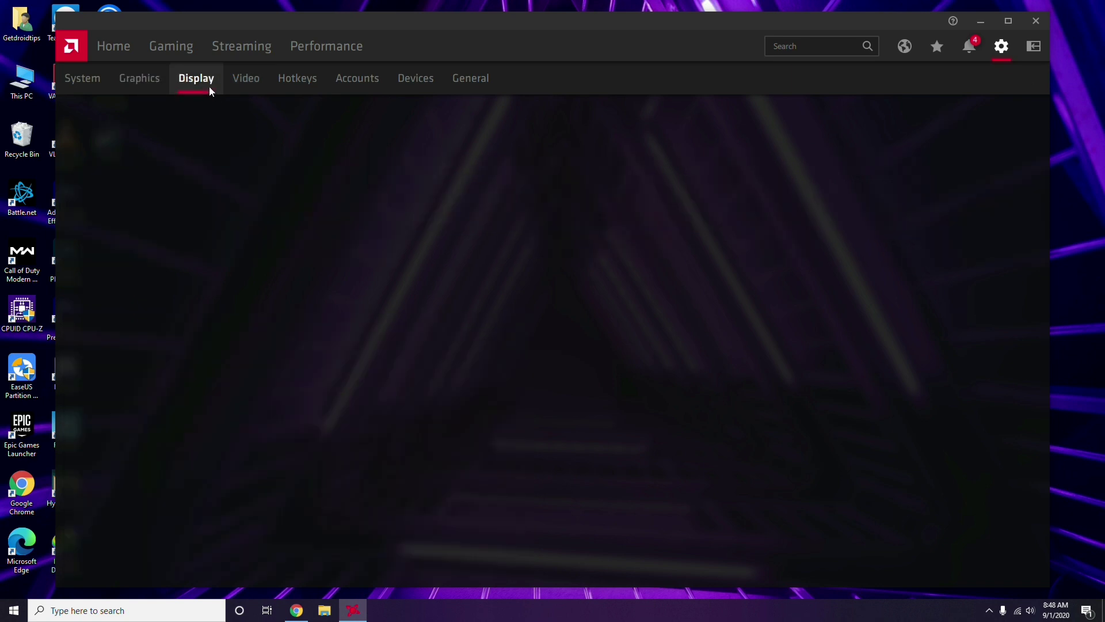
{"action": "left_click", "coordinate": [120, 49]}
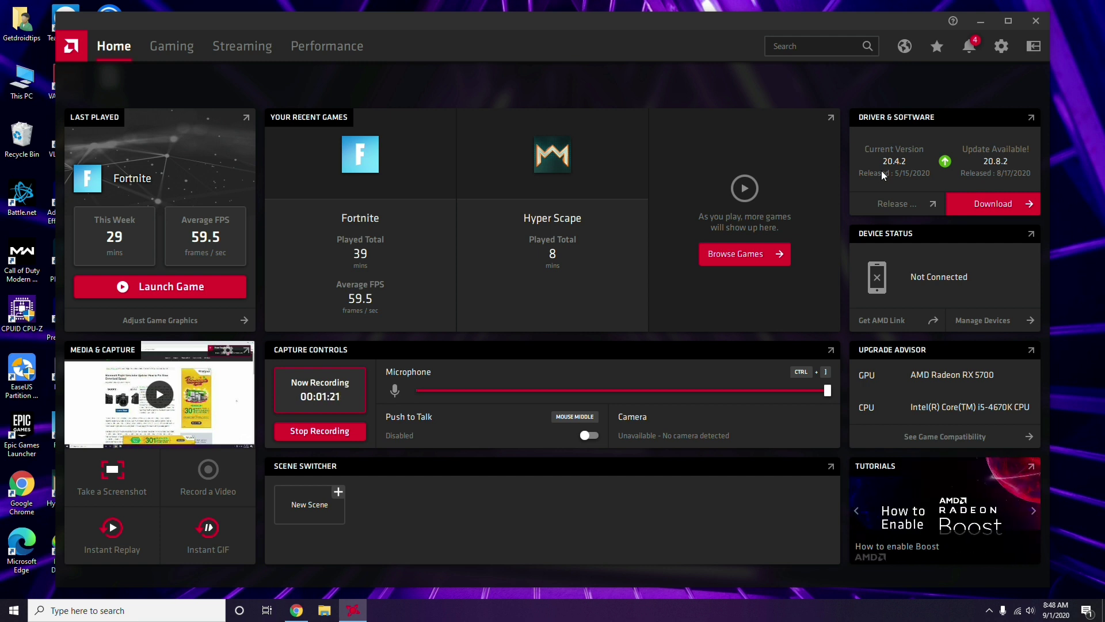
{"action": "left_click", "coordinate": [1035, 21]}
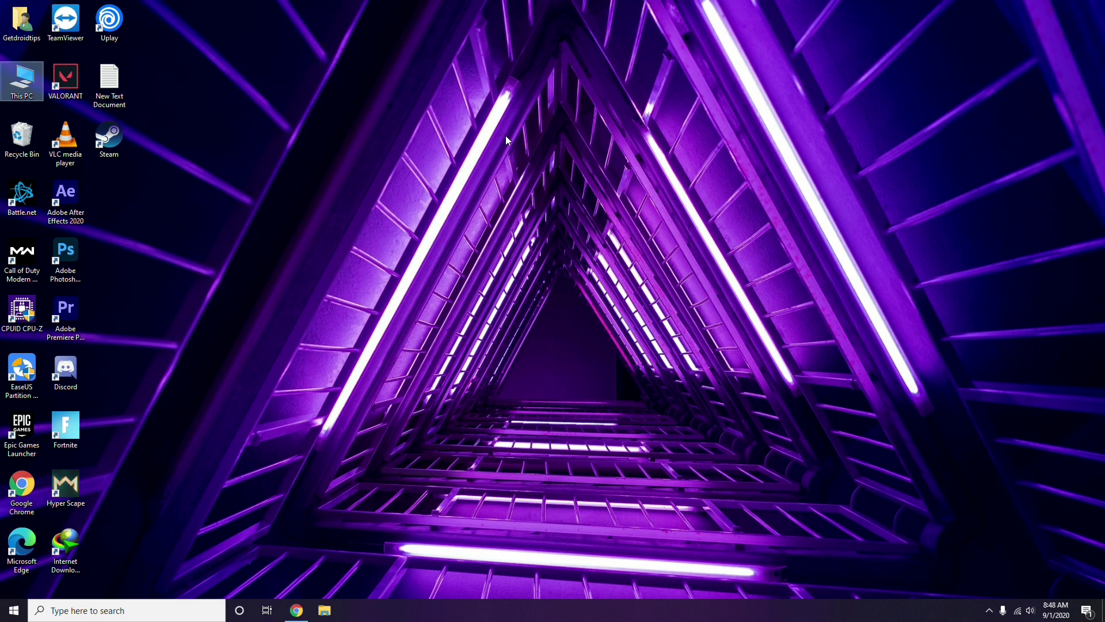
{"action": "right_click", "coordinate": [215, 154]}
{"action": "left_click", "coordinate": [255, 202]}
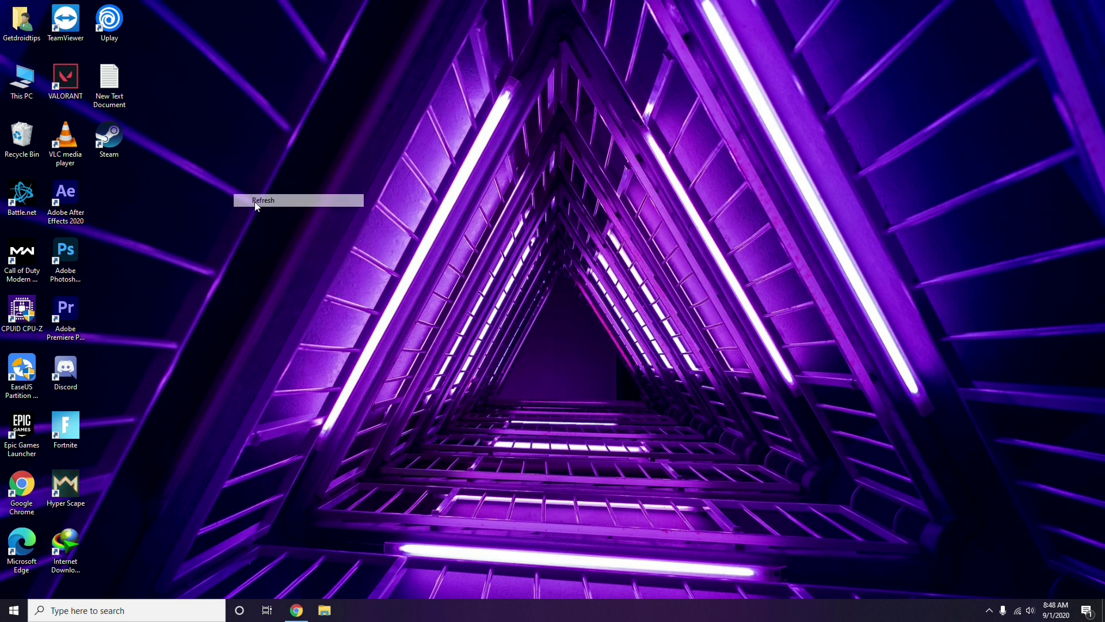
Step: Open Steam, turn off "Enable the Steam Overlay while in-game" in its In-Game settings, save the change, and close Steam
{"action": "double_click", "coordinate": [109, 138]}
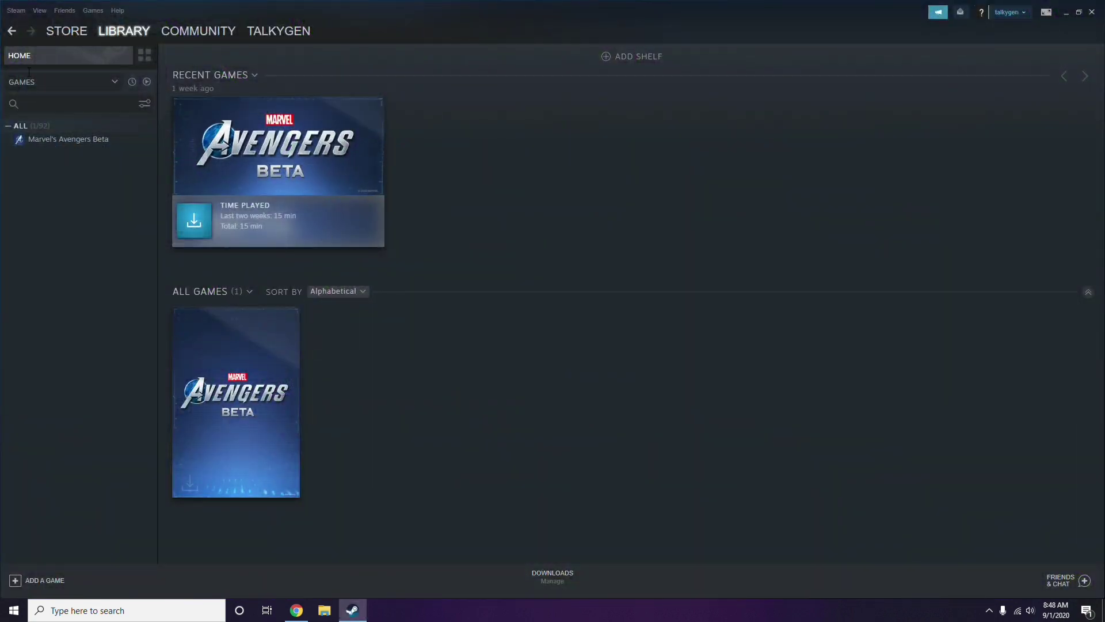
{"action": "left_click", "coordinate": [16, 10]}
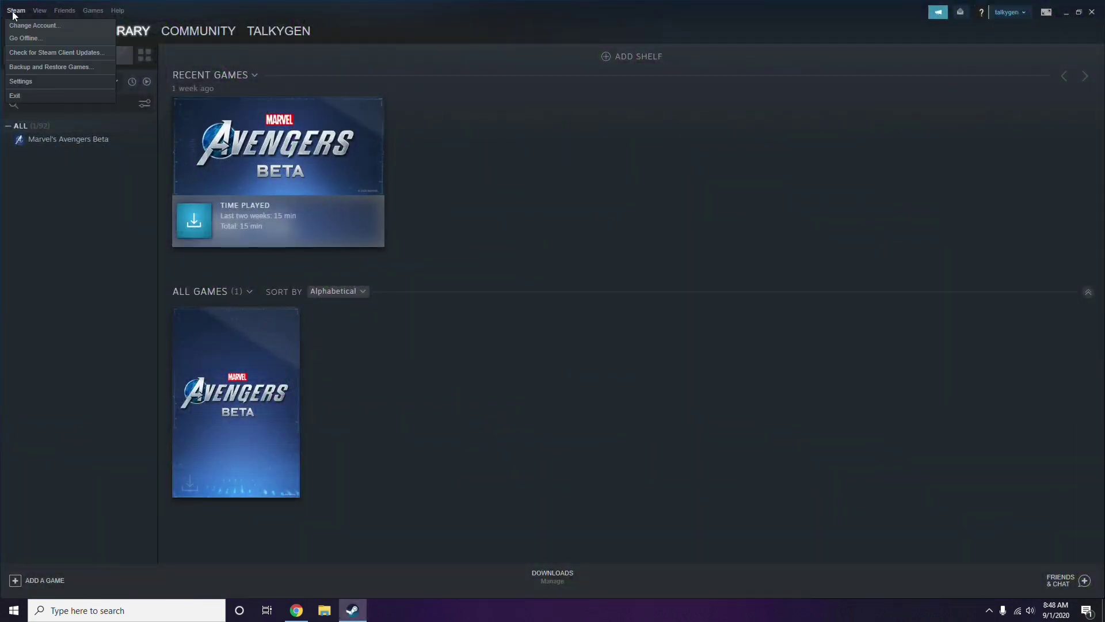
{"action": "left_click", "coordinate": [37, 81]}
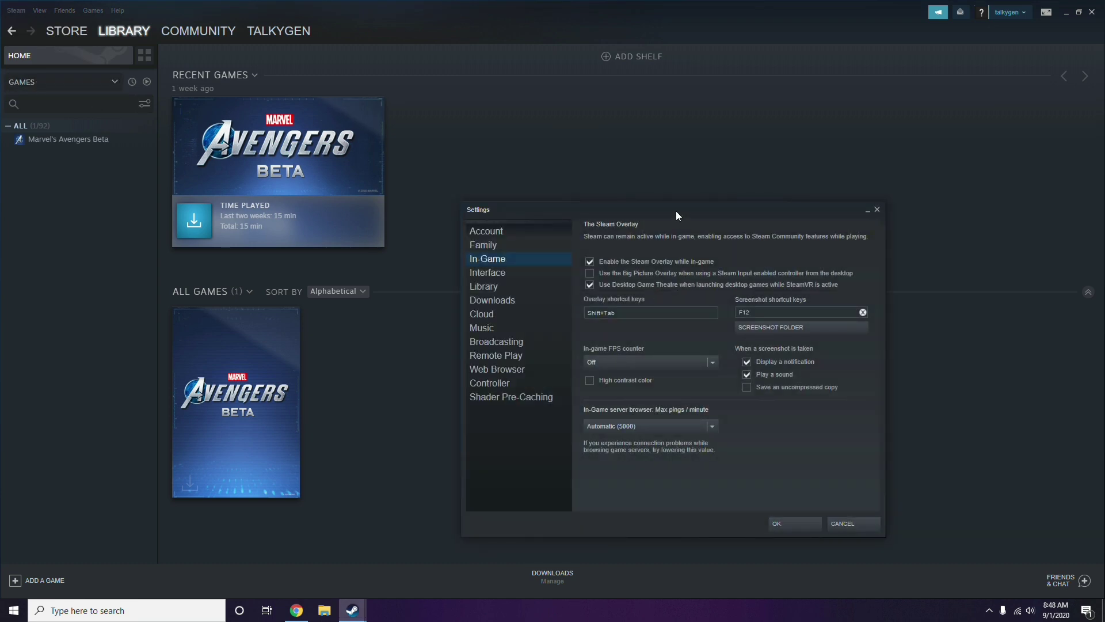
{"action": "left_click_drag", "start_coordinate": [669, 218], "coordinate": [611, 127]}
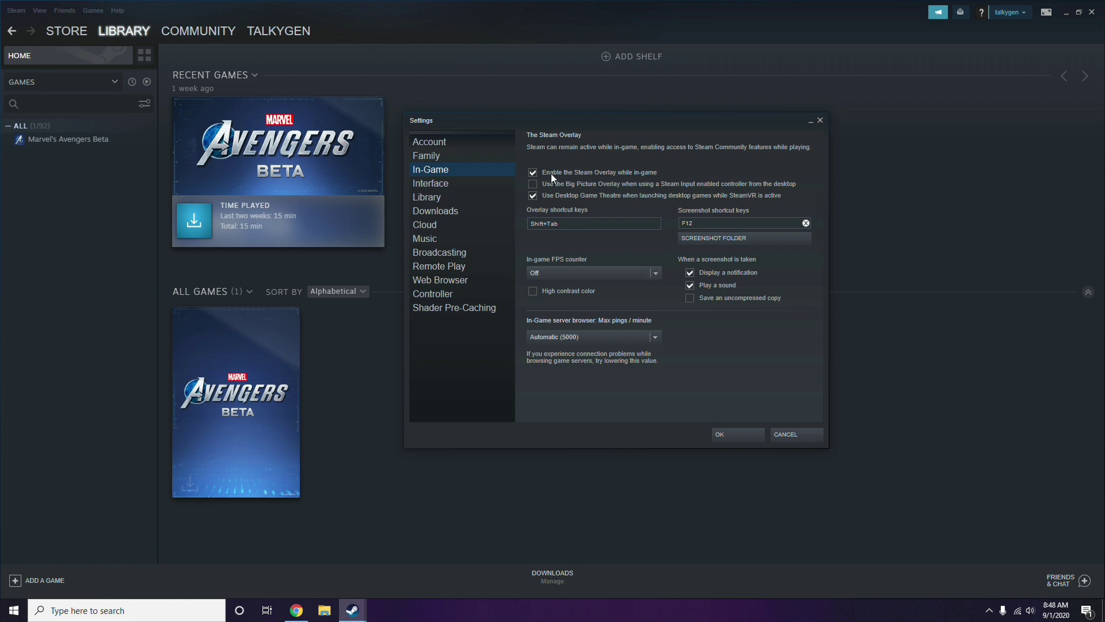
{"action": "left_click", "coordinate": [624, 174]}
{"action": "left_click", "coordinate": [726, 434]}
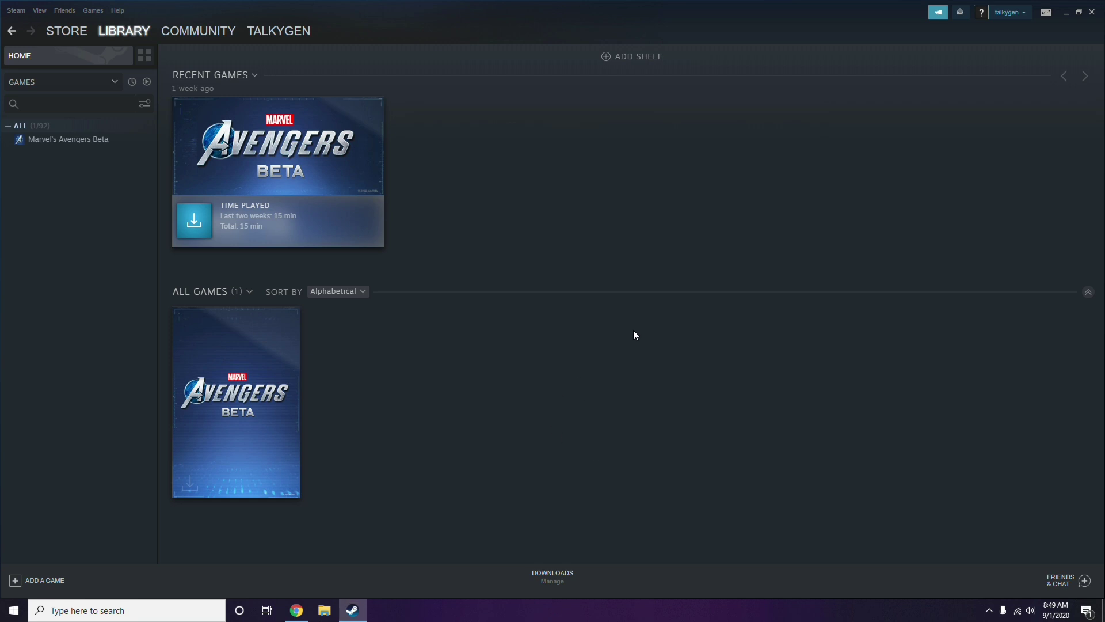
{"action": "left_click", "coordinate": [1092, 12]}
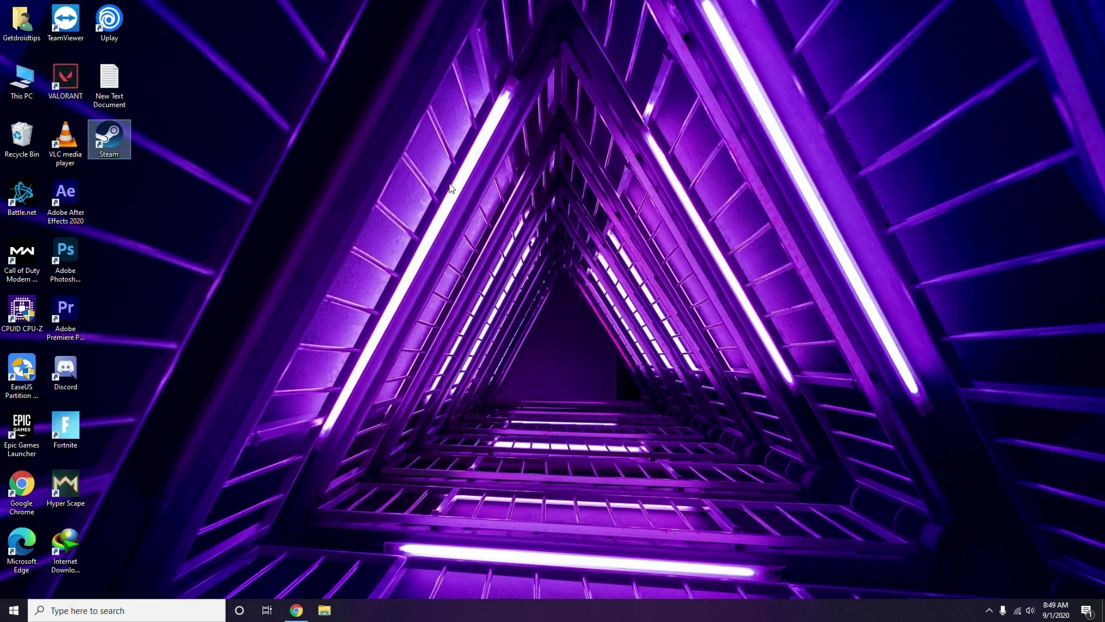
{"action": "right_click", "coordinate": [452, 188]}
{"action": "left_click", "coordinate": [480, 242]}
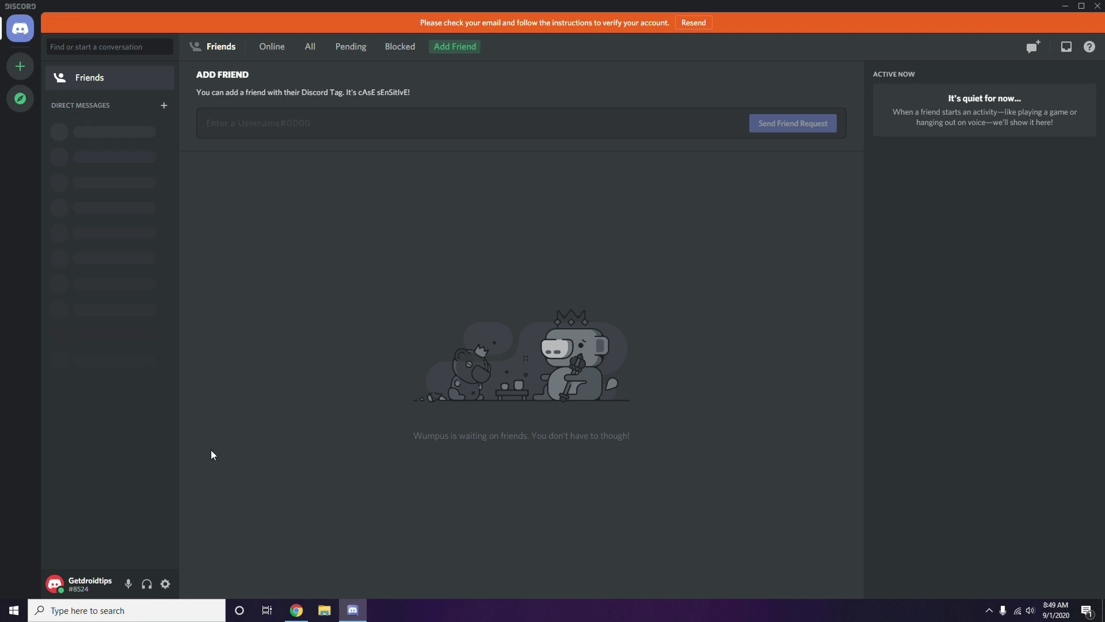
Step: In Discord's Voice & Video settings, turn off the OpenH264 Video Codec provided by Cisco Systems, Inc
{"action": "left_click", "coordinate": [165, 585]}
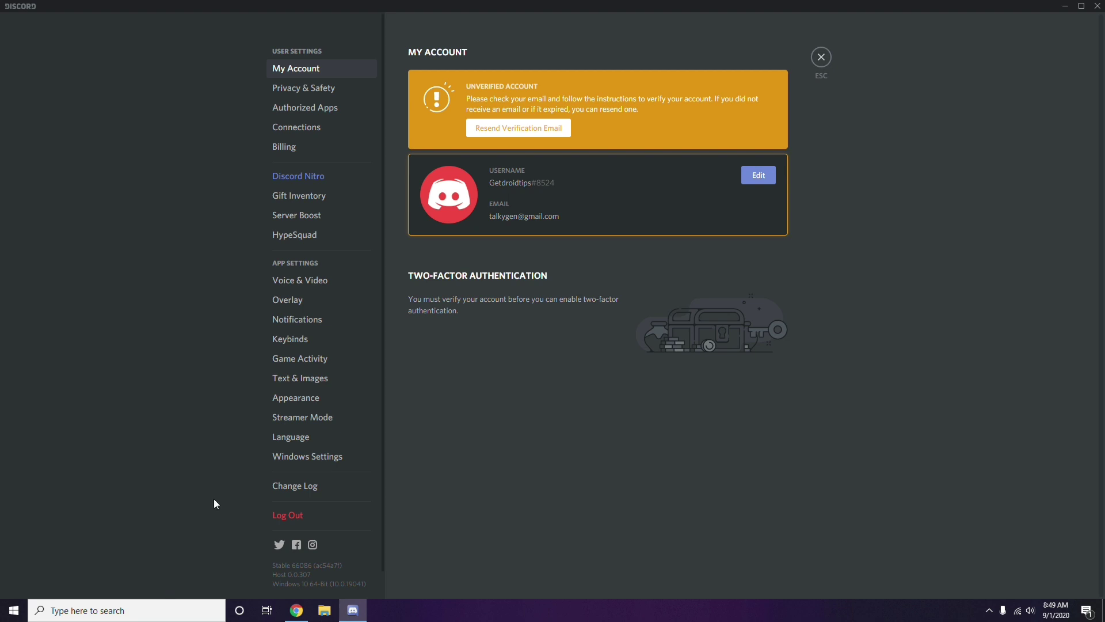
{"action": "left_click", "coordinate": [294, 280]}
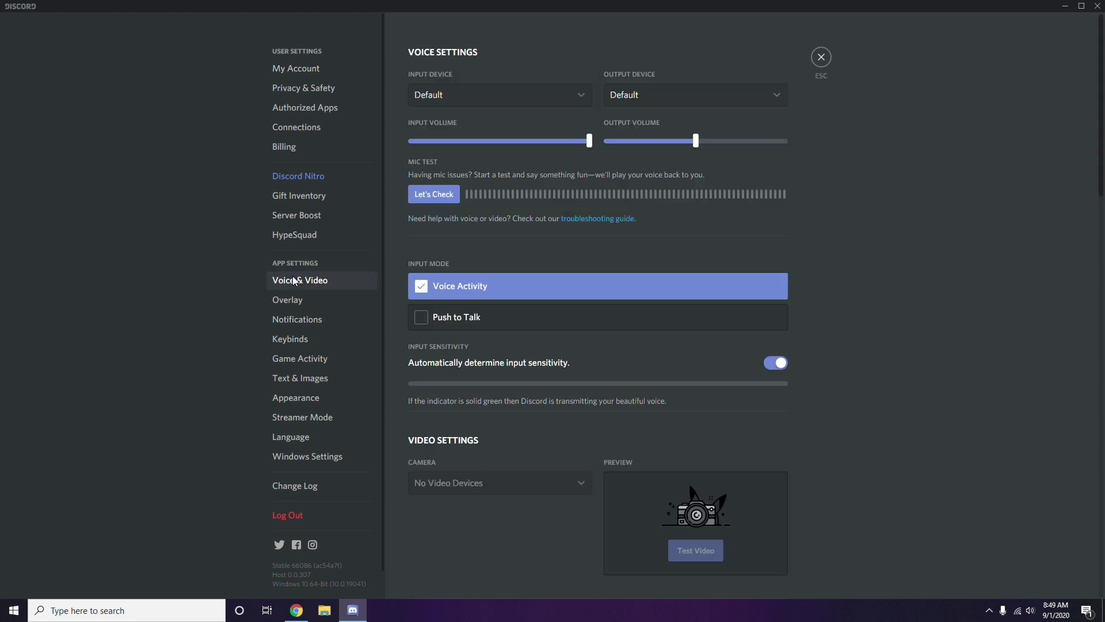
{"action": "scroll", "coordinate": [844, 279], "scroll_direction": "down", "scroll_amount": 2}
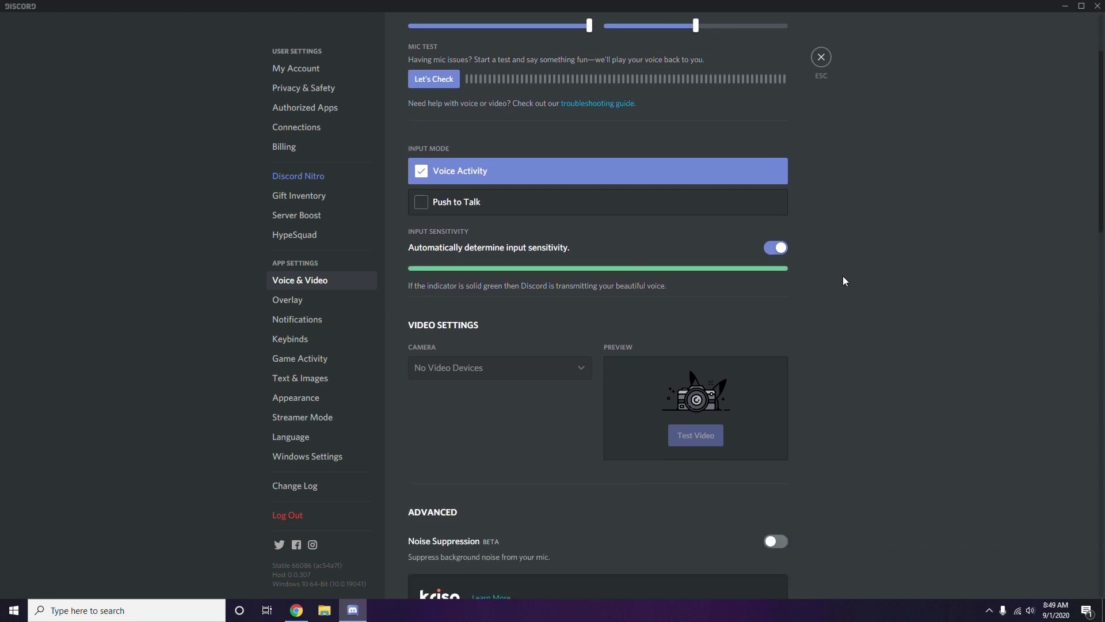
{"action": "scroll", "coordinate": [843, 279], "scroll_direction": "down", "scroll_amount": 6}
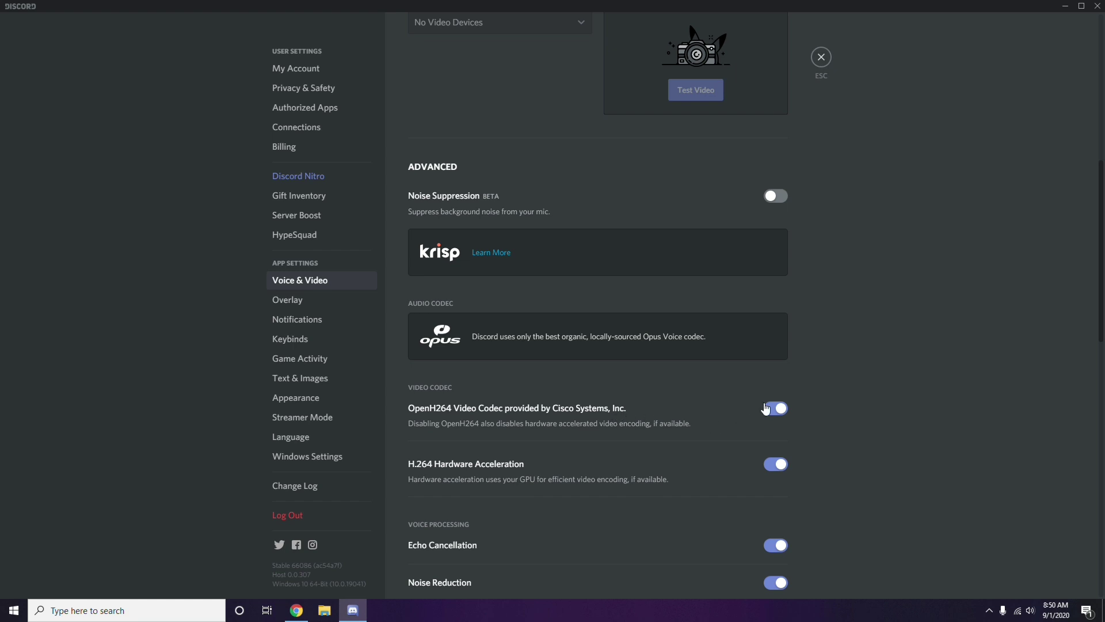
{"action": "left_click", "coordinate": [766, 409]}
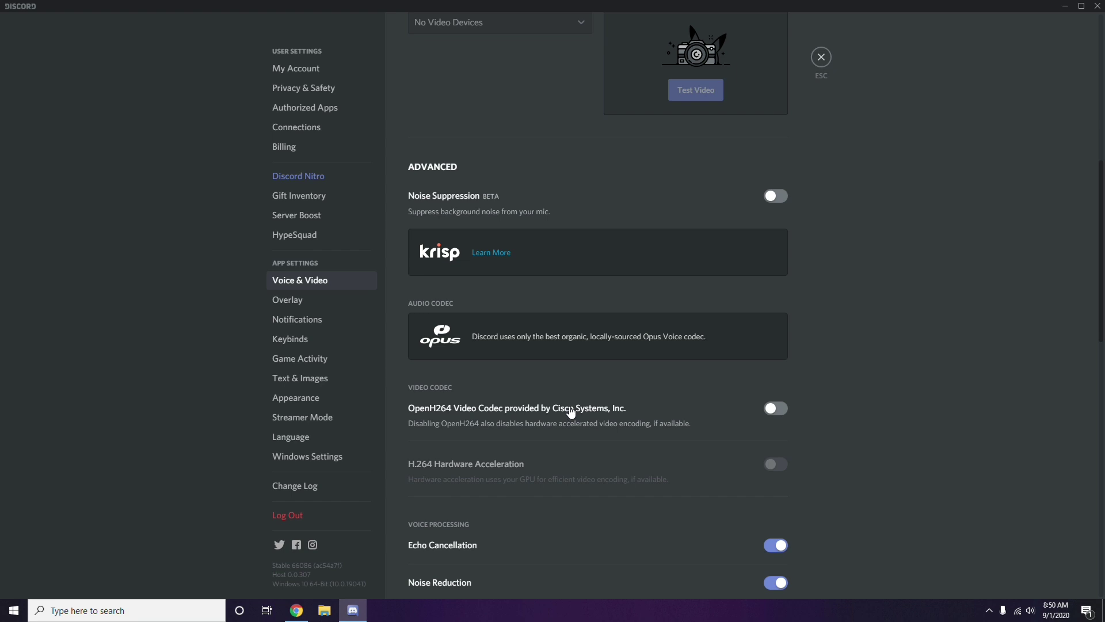
{"action": "scroll", "coordinate": [570, 412], "scroll_direction": "down", "scroll_amount": 2}
{"action": "scroll", "coordinate": [571, 412], "scroll_direction": "down", "scroll_amount": 4}
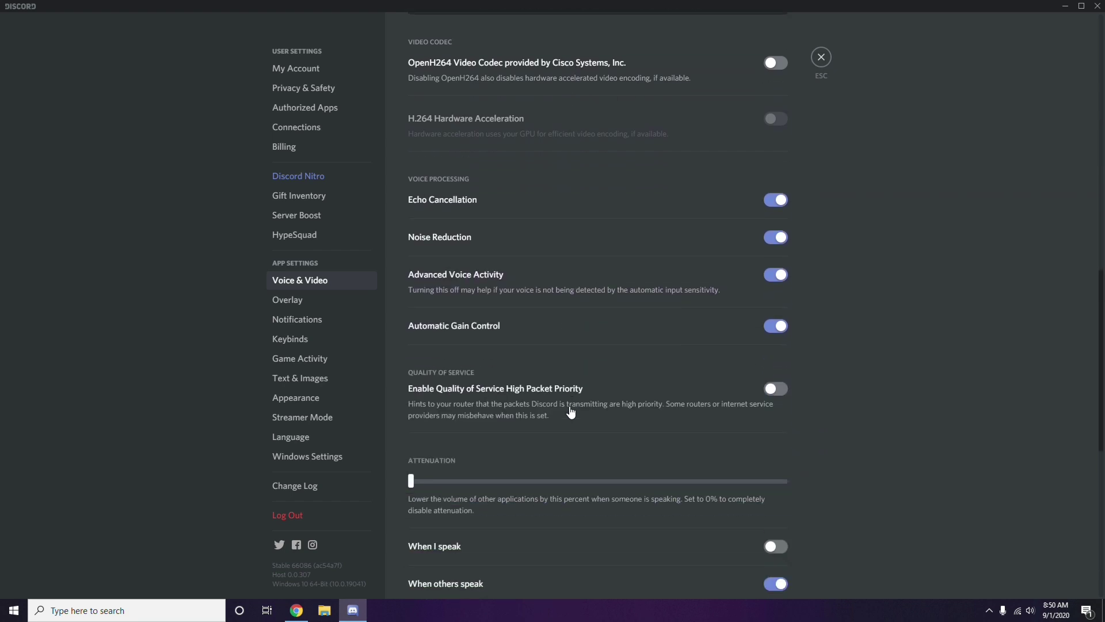
{"action": "scroll", "coordinate": [571, 412], "scroll_direction": "up", "scroll_amount": 1}
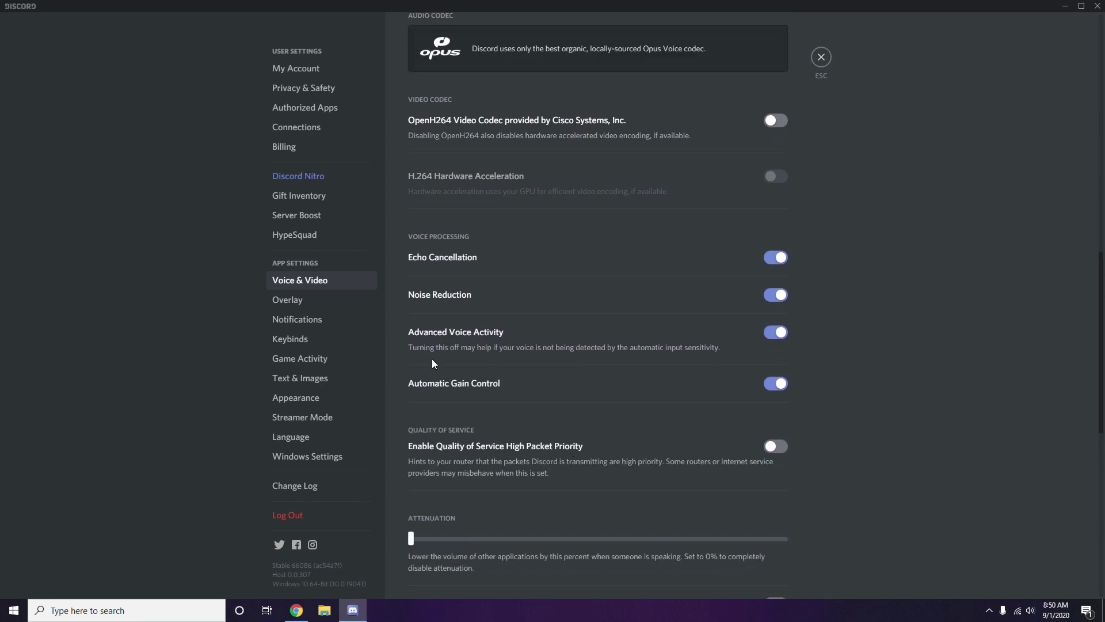
Step: Turn off the in-game overlay in Discord's Overlay settings
{"action": "left_click", "coordinate": [289, 302]}
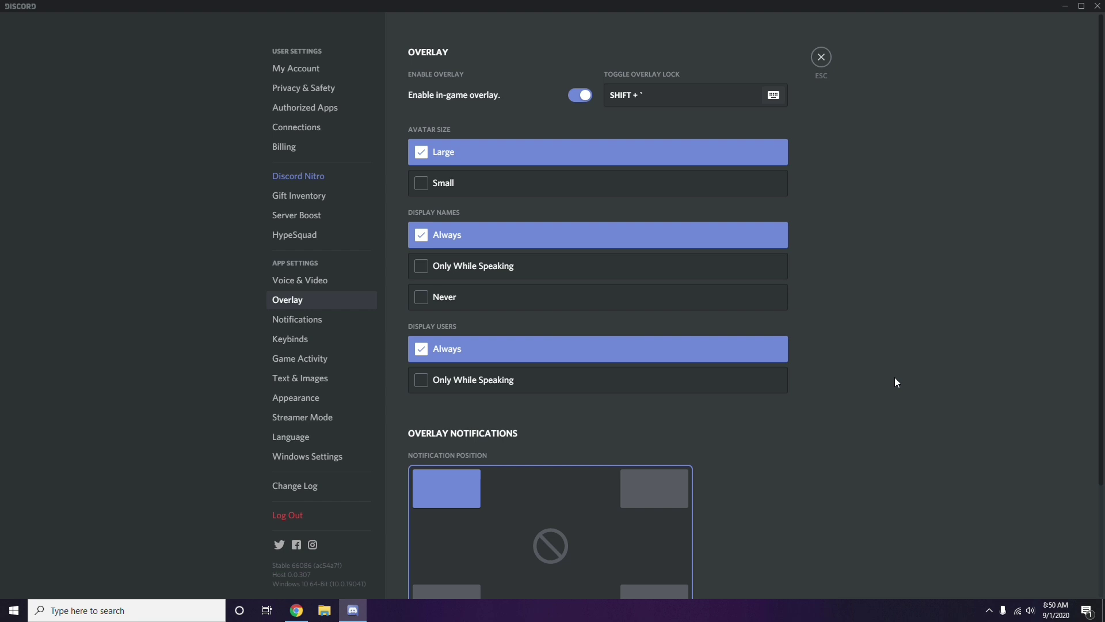
{"action": "scroll", "coordinate": [857, 307], "scroll_direction": "down", "scroll_amount": 1}
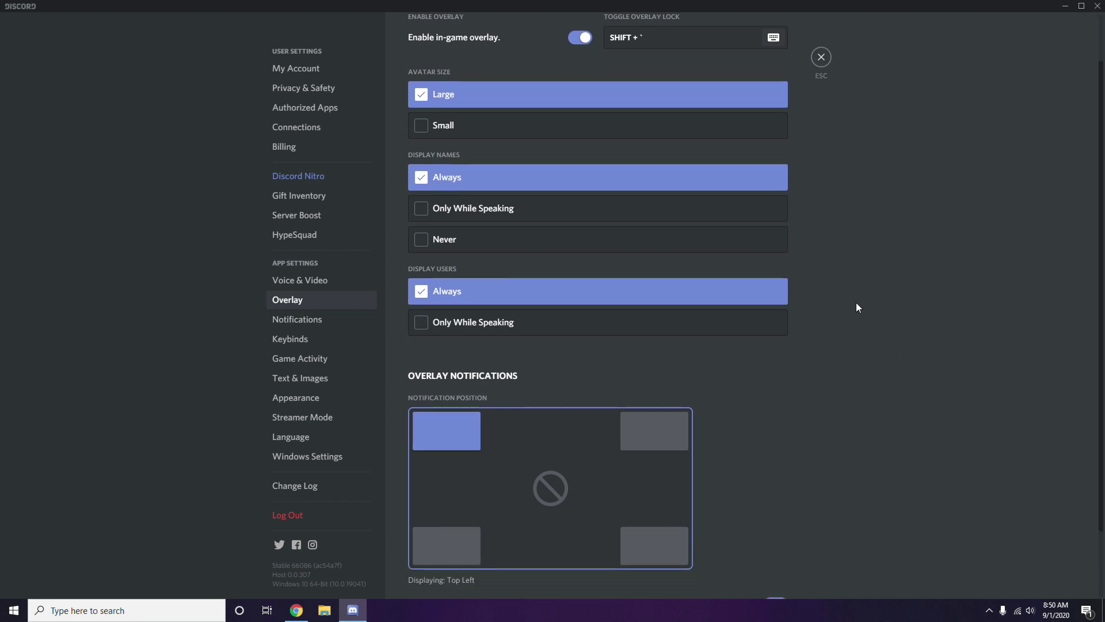
{"action": "scroll", "coordinate": [856, 306], "scroll_direction": "up", "scroll_amount": 1}
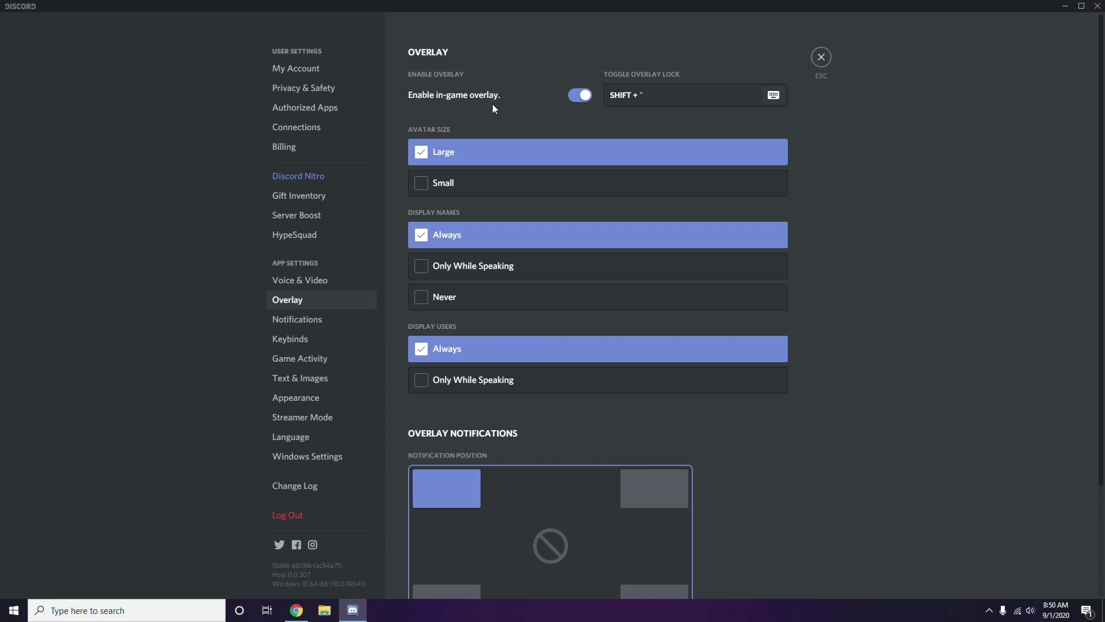
{"action": "left_click", "coordinate": [577, 96]}
Step: Turn off Hardware Acceleration in Discord's Appearance settings, accept the relaunch, and minimize Discord
{"action": "left_click", "coordinate": [304, 401]}
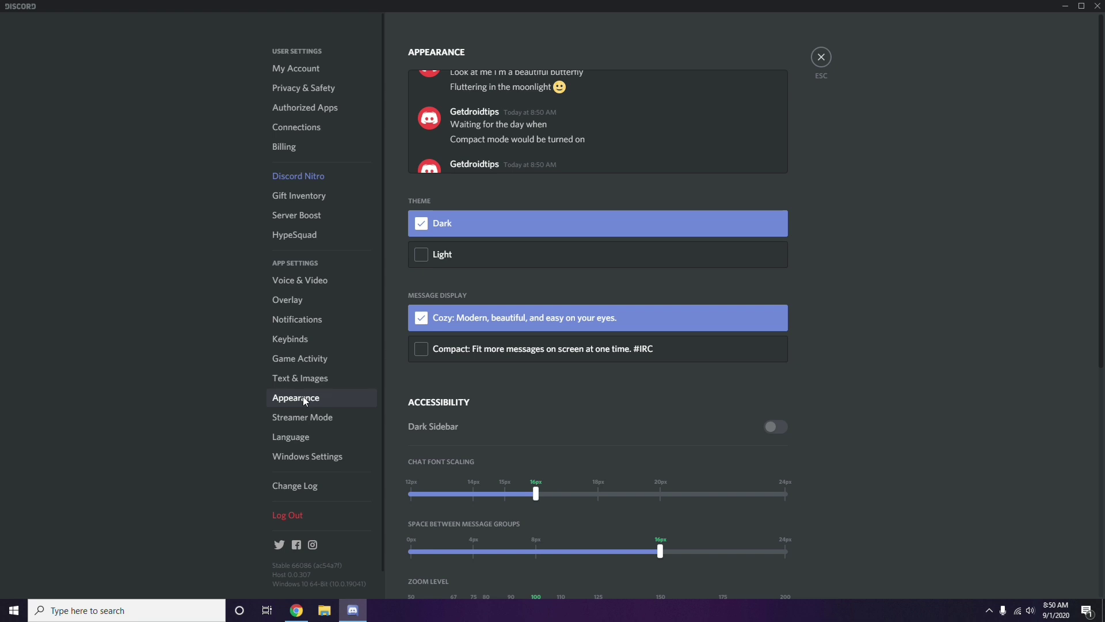
{"action": "scroll", "coordinate": [862, 334], "scroll_direction": "down", "scroll_amount": 6}
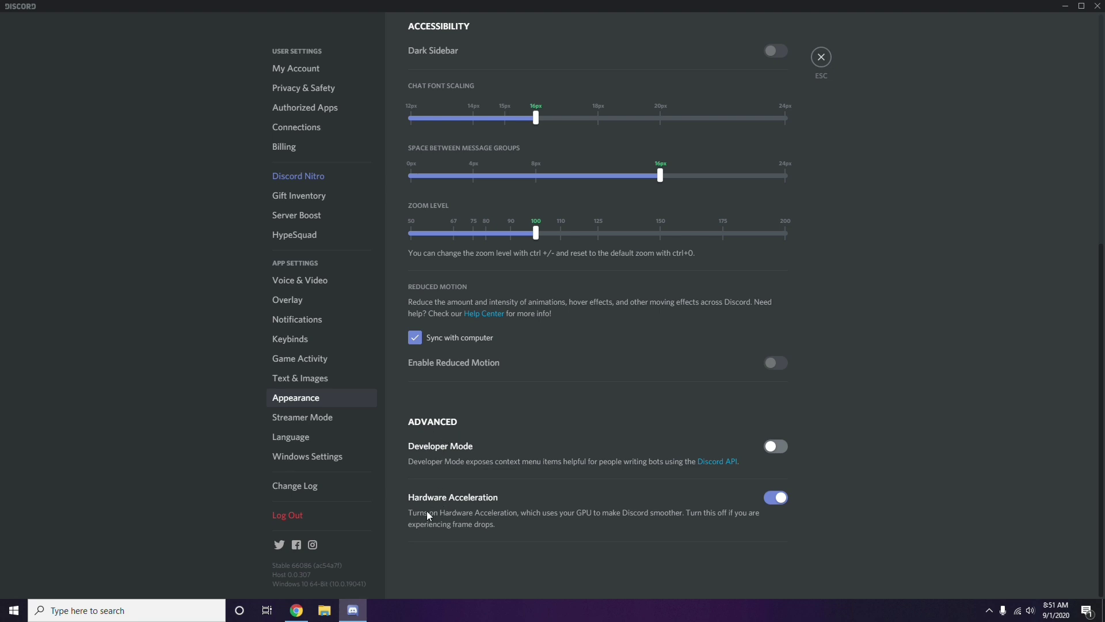
{"action": "left_click", "coordinate": [775, 497]}
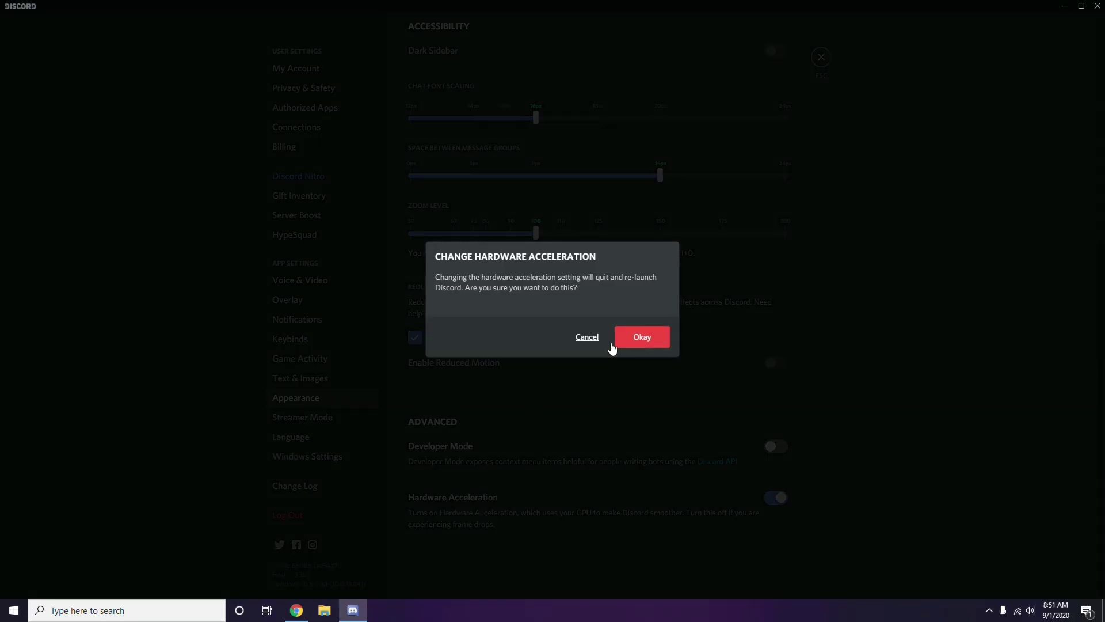
{"action": "left_click", "coordinate": [635, 340]}
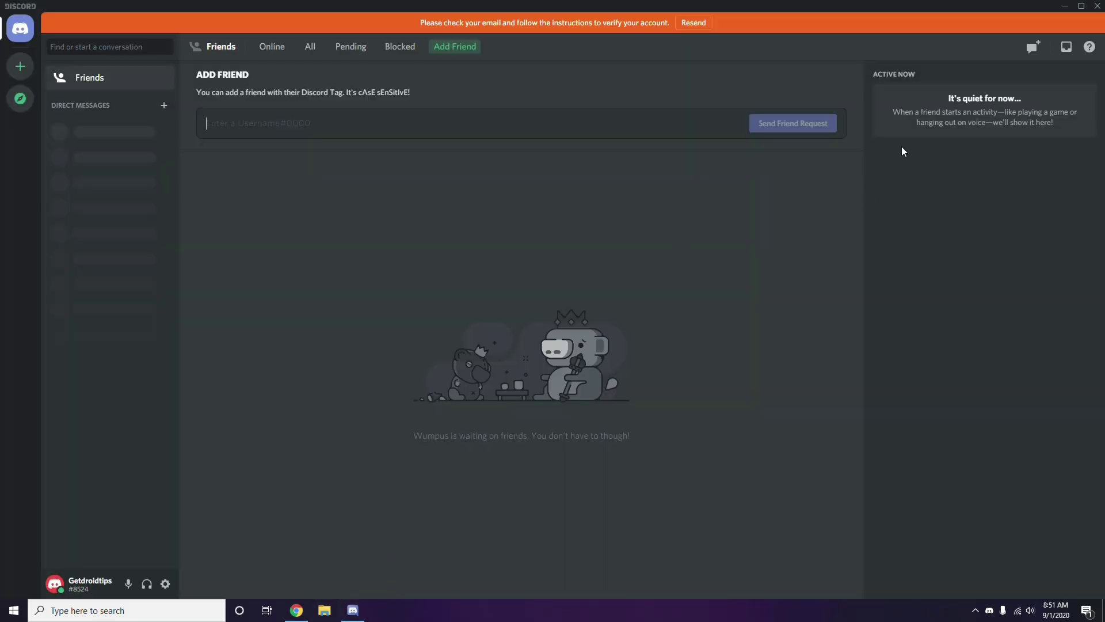
{"action": "left_click", "coordinate": [1066, 7]}
{"action": "right_click", "coordinate": [437, 146]}
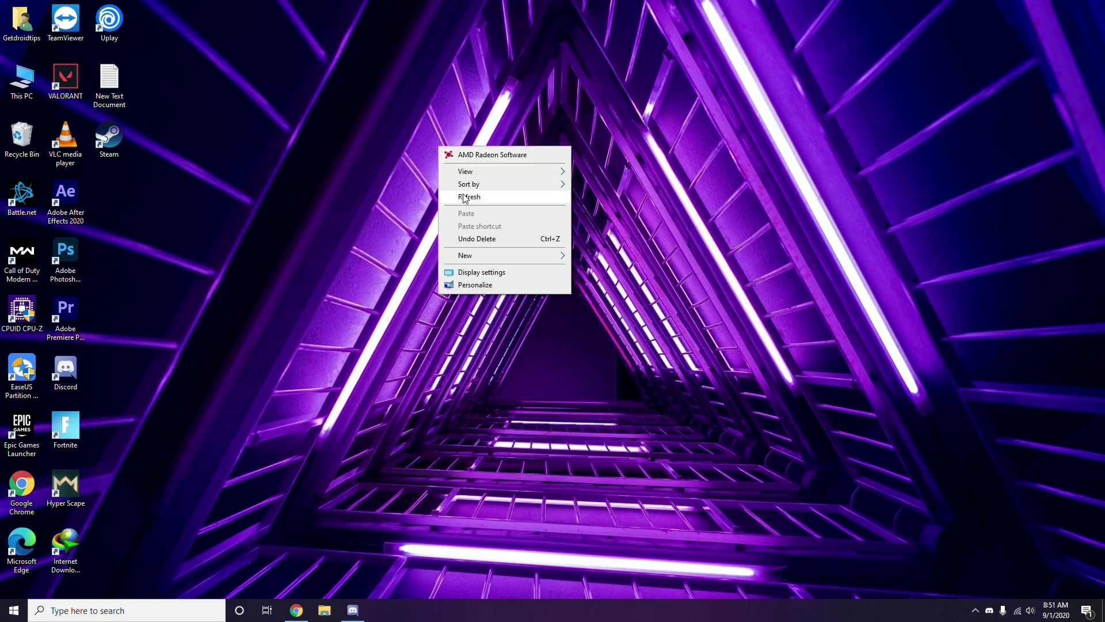
{"action": "left_click", "coordinate": [468, 197]}
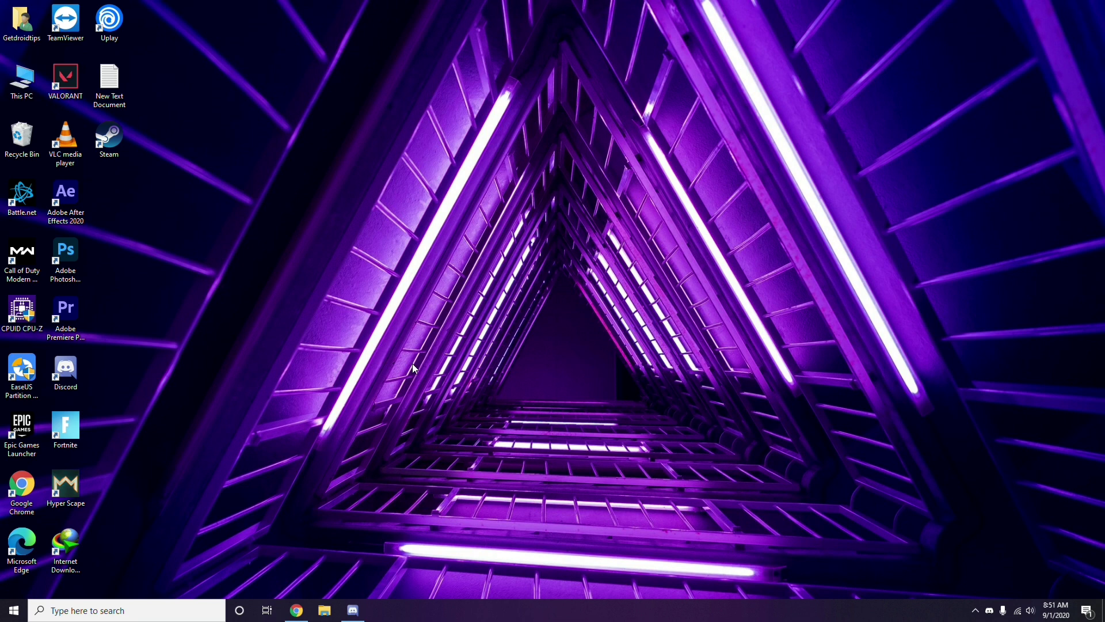
Step: Search Windows for "windows", open the Windows Update settings to check the update status, and close Settings
{"action": "left_click", "coordinate": [89, 617]}
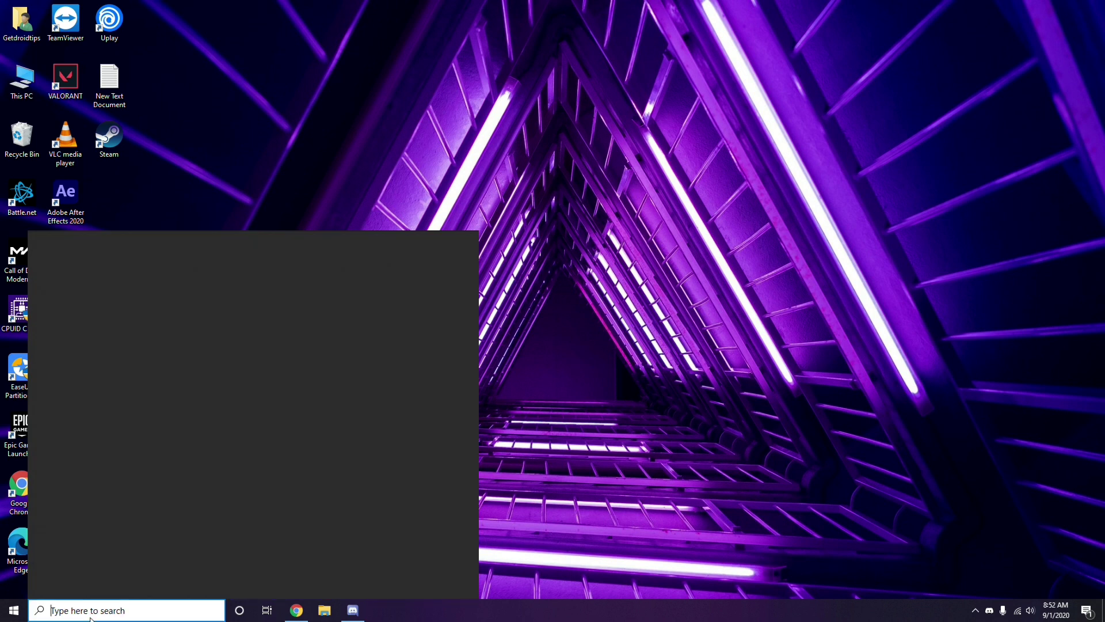
{"action": "type", "text": "win"}
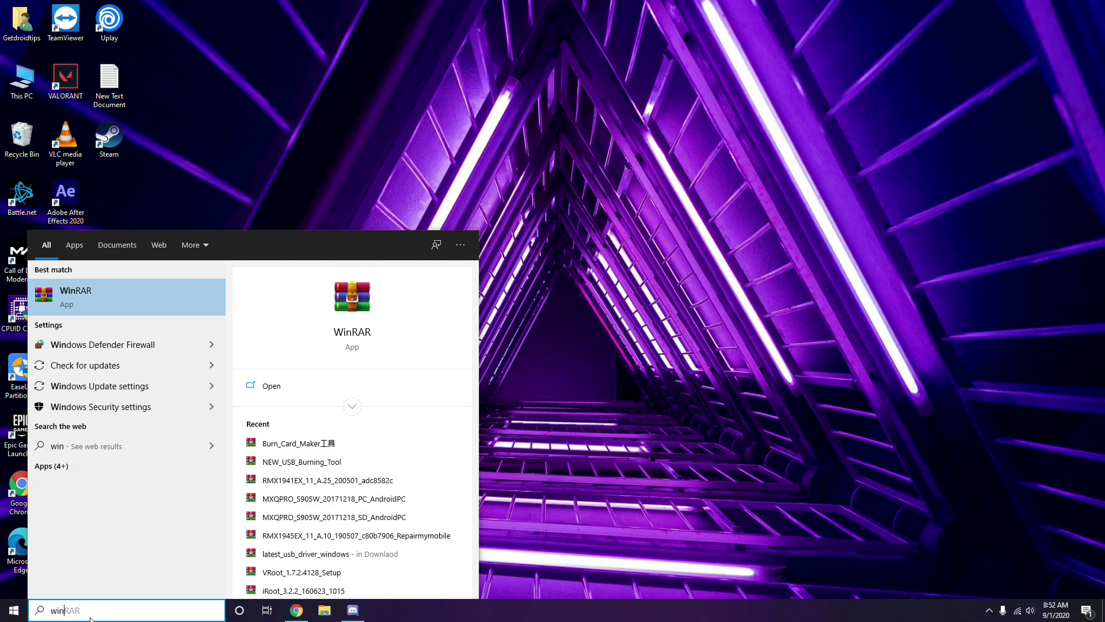
{"action": "type", "text": "dows"}
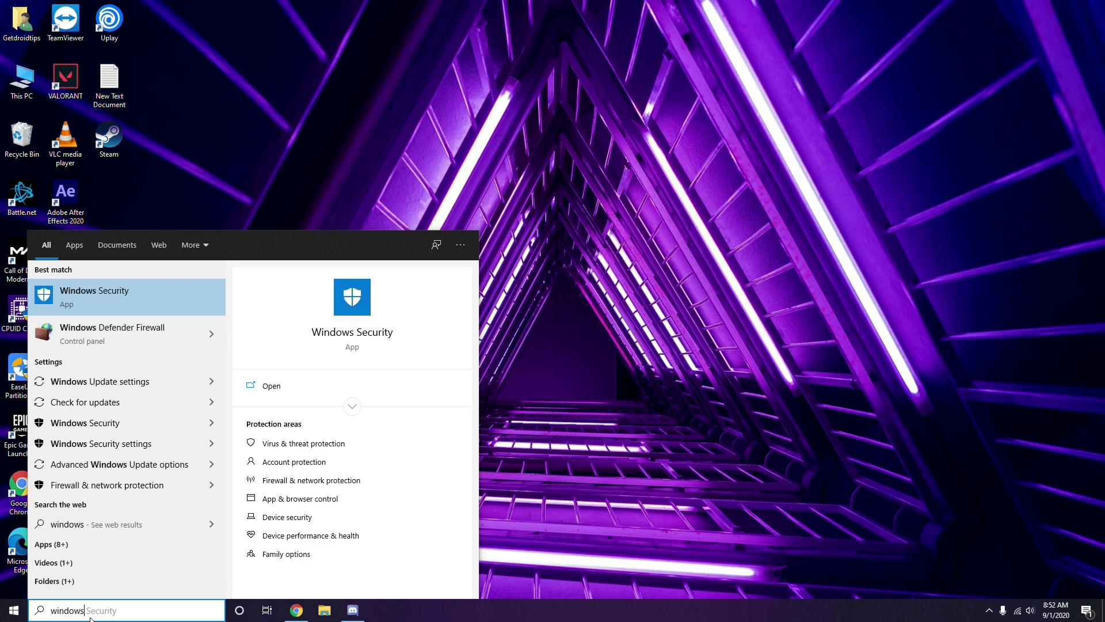
{"action": "left_click", "coordinate": [138, 381]}
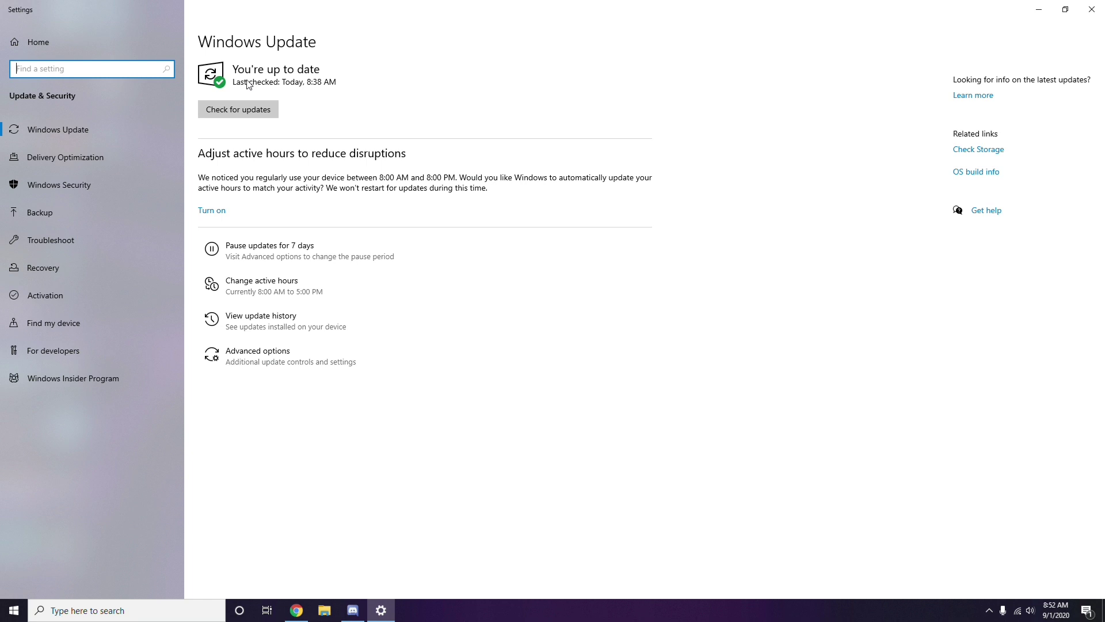
{"action": "left_click", "coordinate": [1092, 9]}
{"action": "right_click", "coordinate": [465, 97]}
{"action": "left_click", "coordinate": [495, 149]}
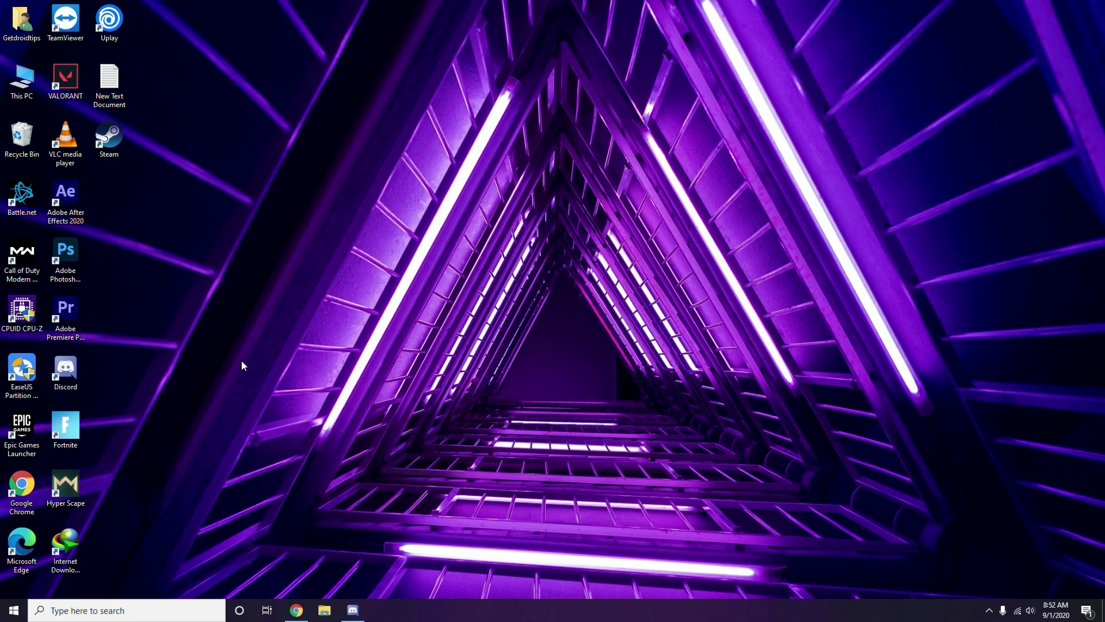
Step: Open Windows Settings, view the update history under Update & Security, and open the list of updates that can be uninstalled
{"action": "left_click", "coordinate": [65, 611]}
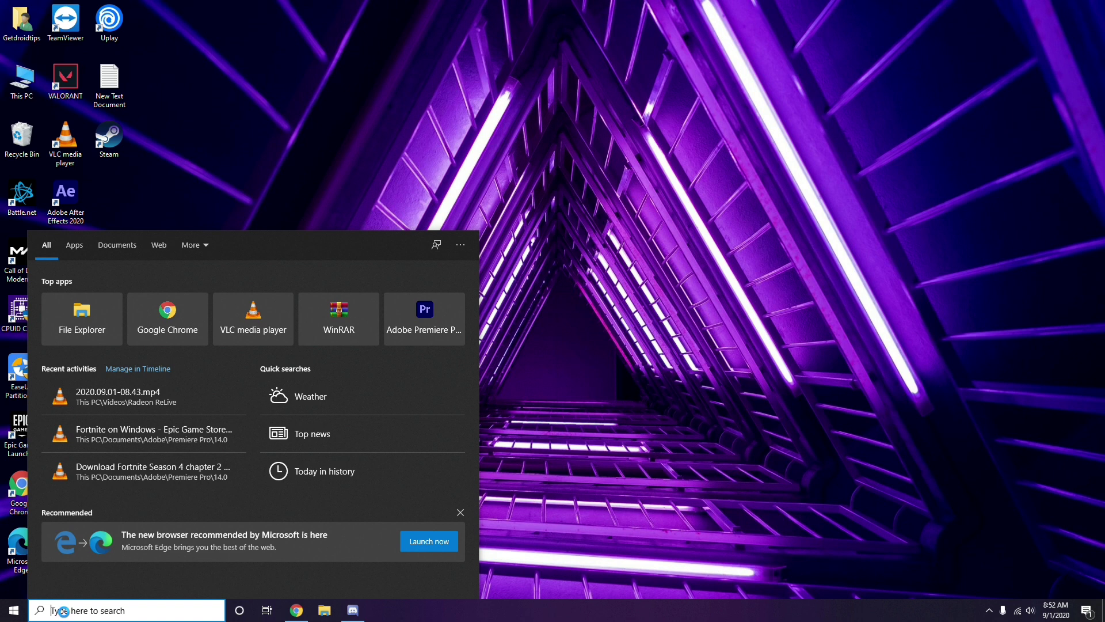
{"action": "type", "text": "settin"}
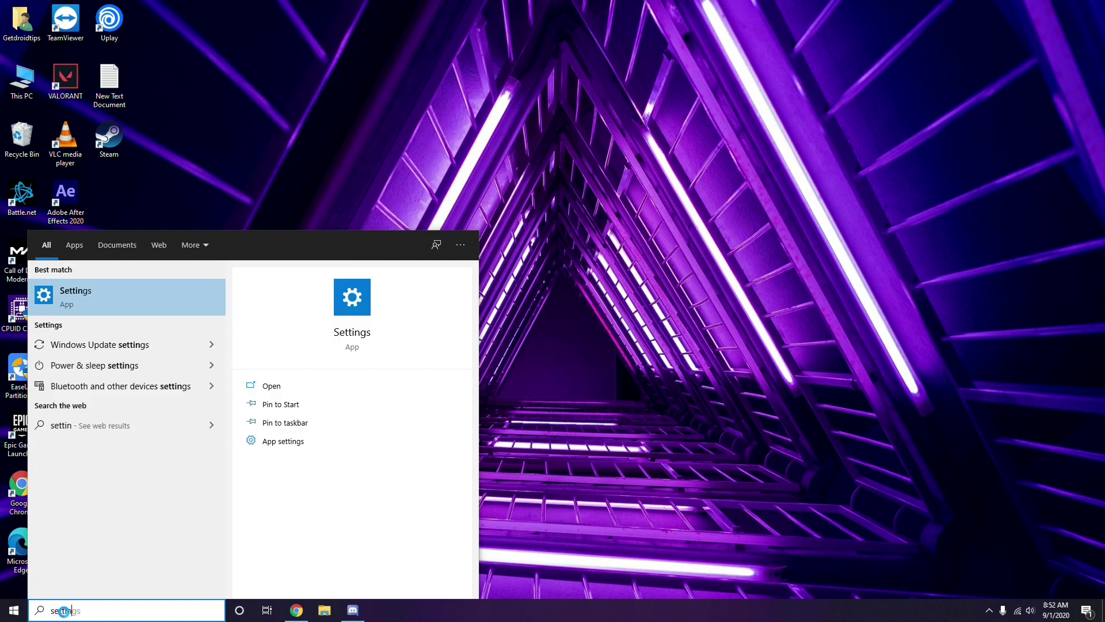
{"action": "type", "text": "gs"}
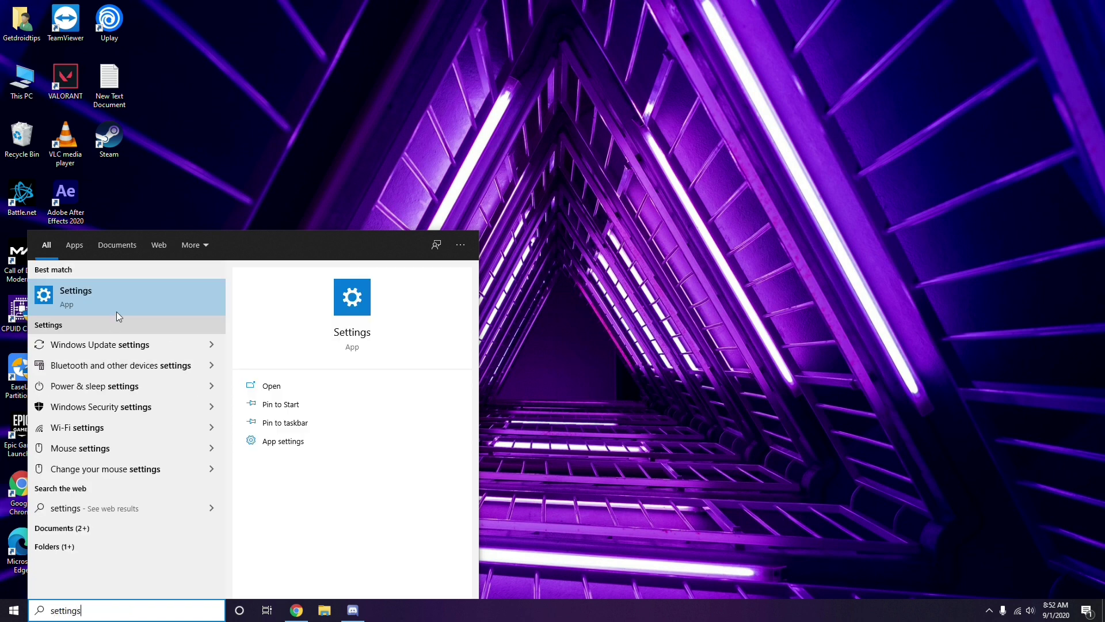
{"action": "left_click", "coordinate": [122, 300]}
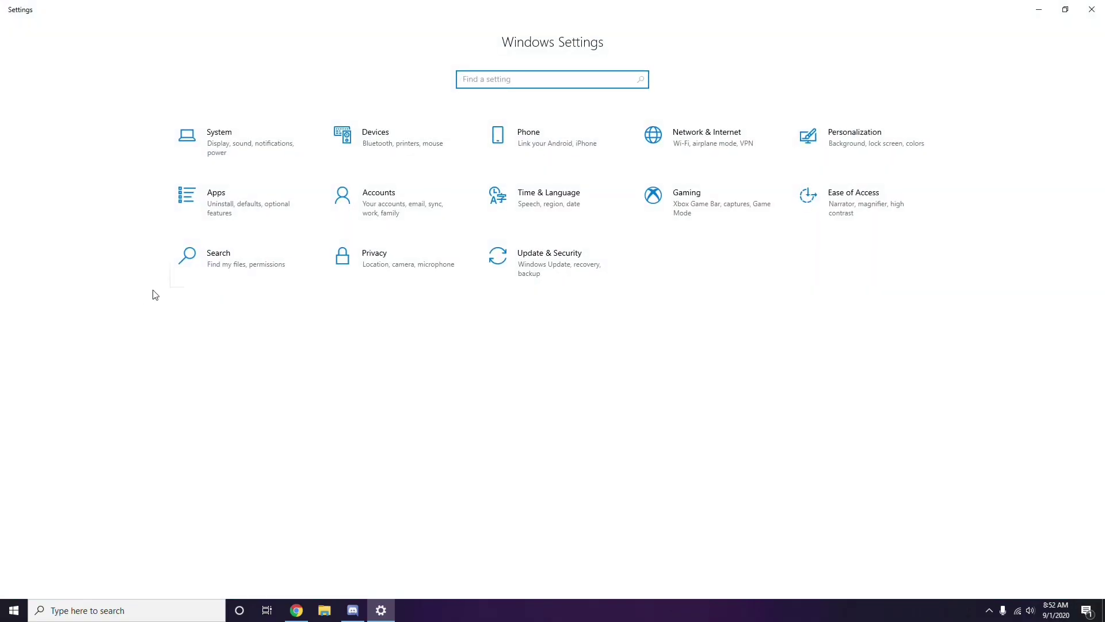
{"action": "left_click", "coordinate": [553, 273]}
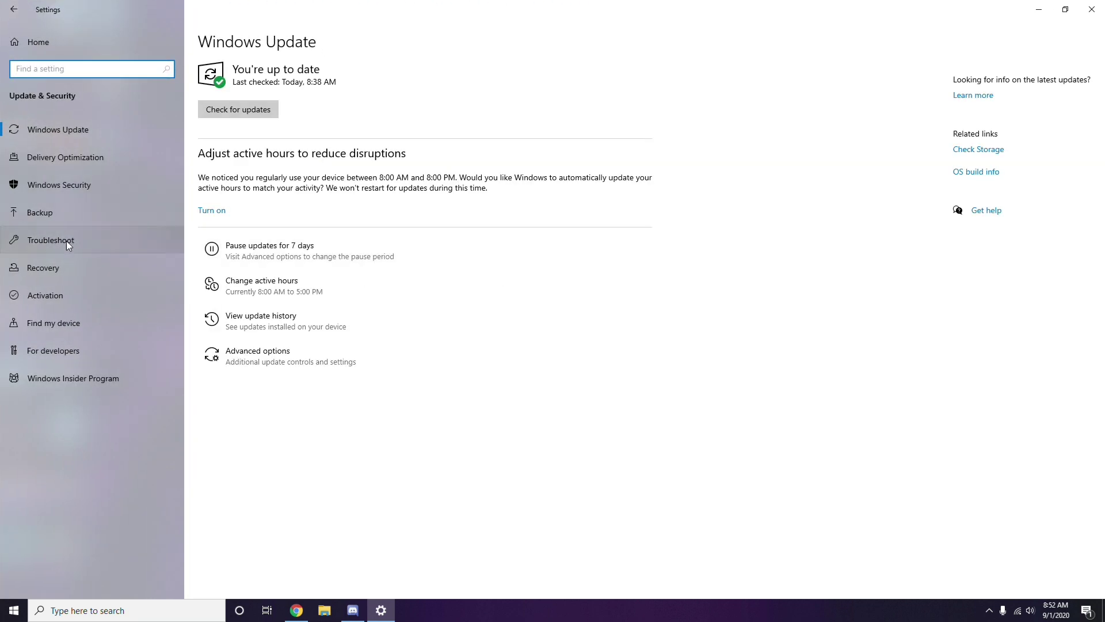
{"action": "left_click", "coordinate": [263, 322]}
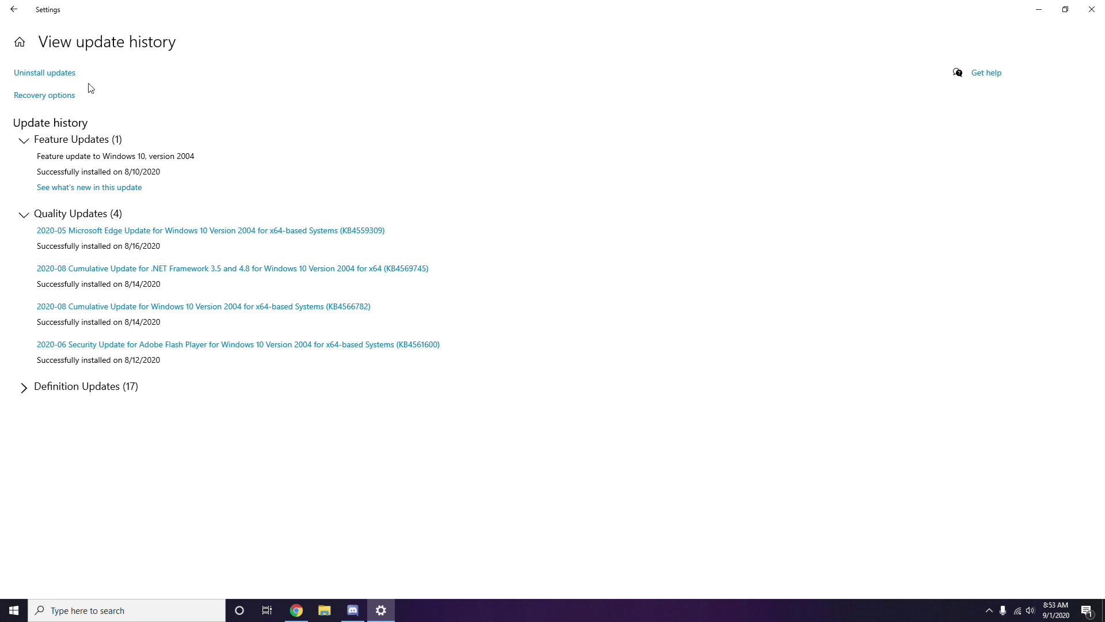
{"action": "left_click", "coordinate": [56, 78]}
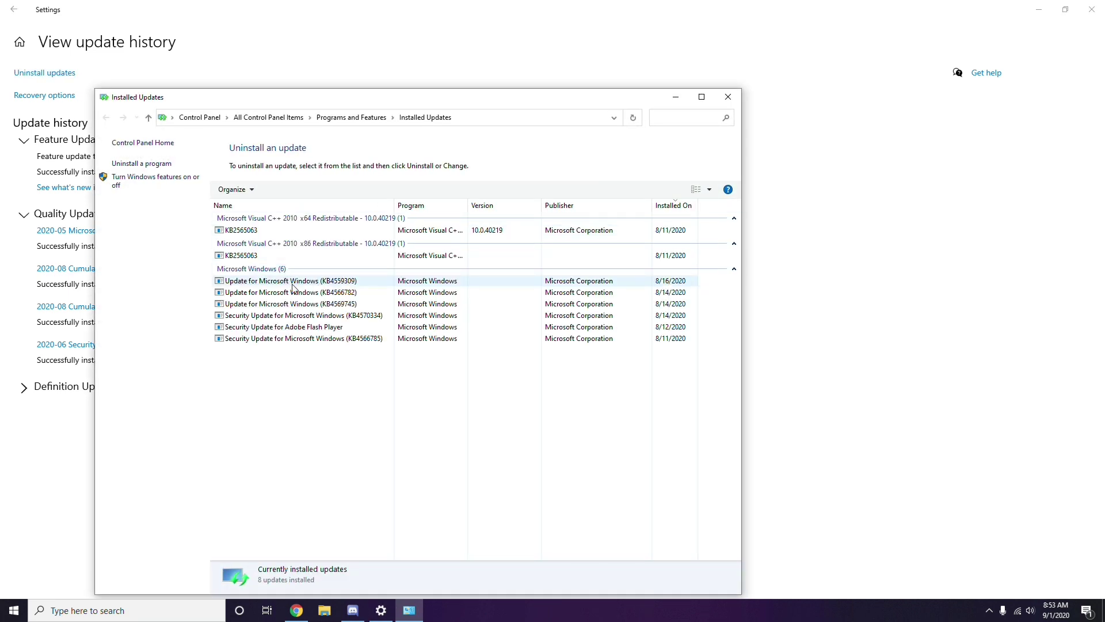
Step: Show the uninstall option for the Visual C++ 2010 x64 update KB2565063 without running it, and close Settings and Installed Updates
{"action": "left_click", "coordinate": [254, 231]}
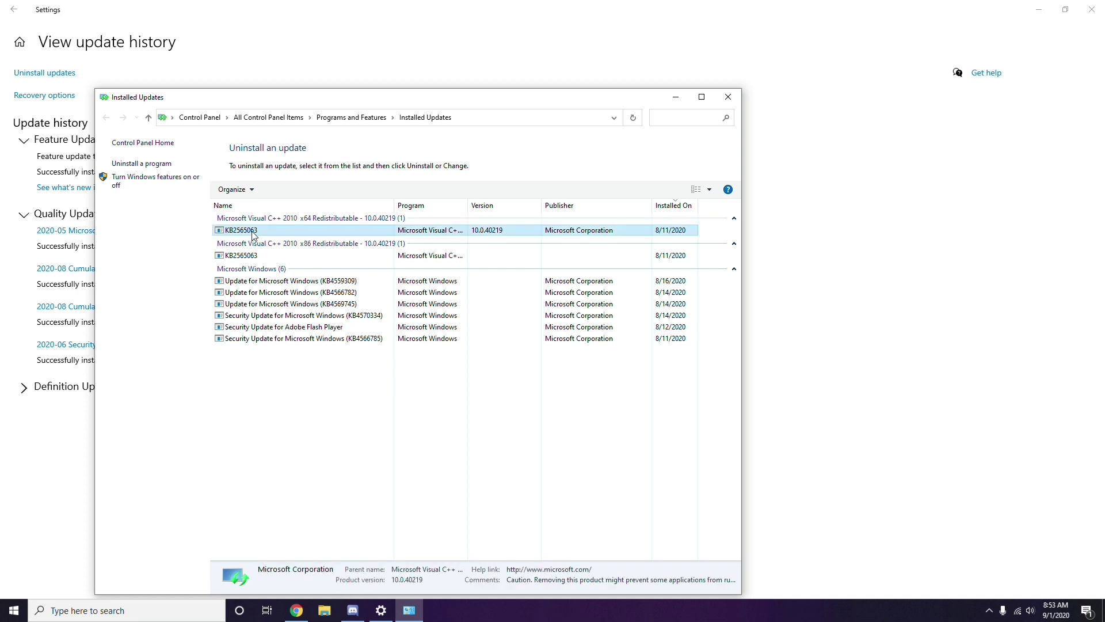
{"action": "right_click", "coordinate": [253, 232]}
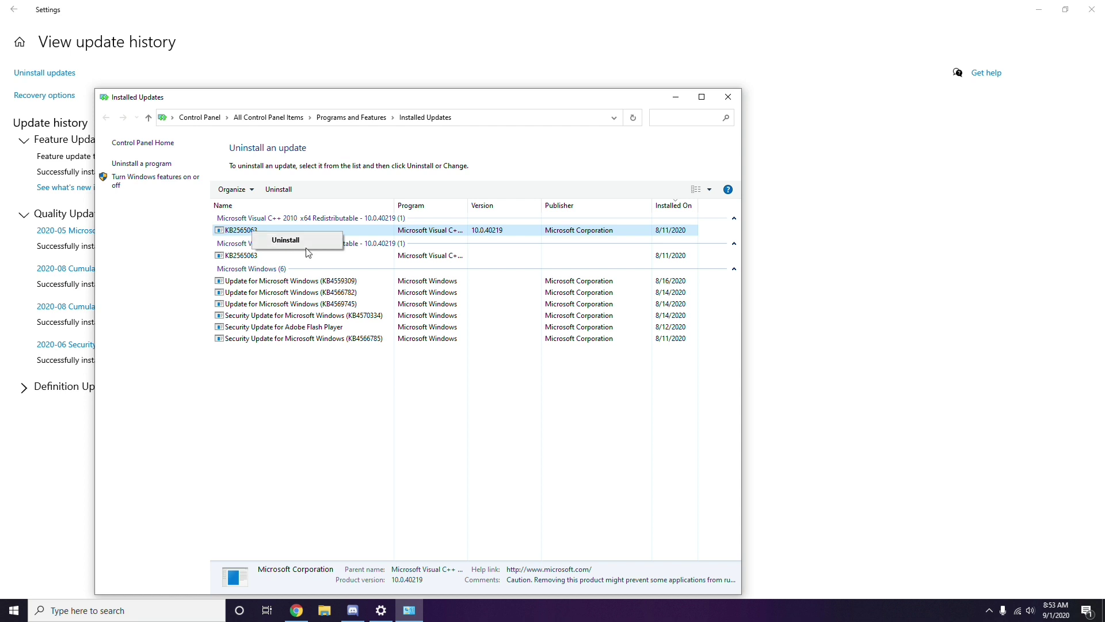
{"action": "left_click", "coordinate": [755, 215]}
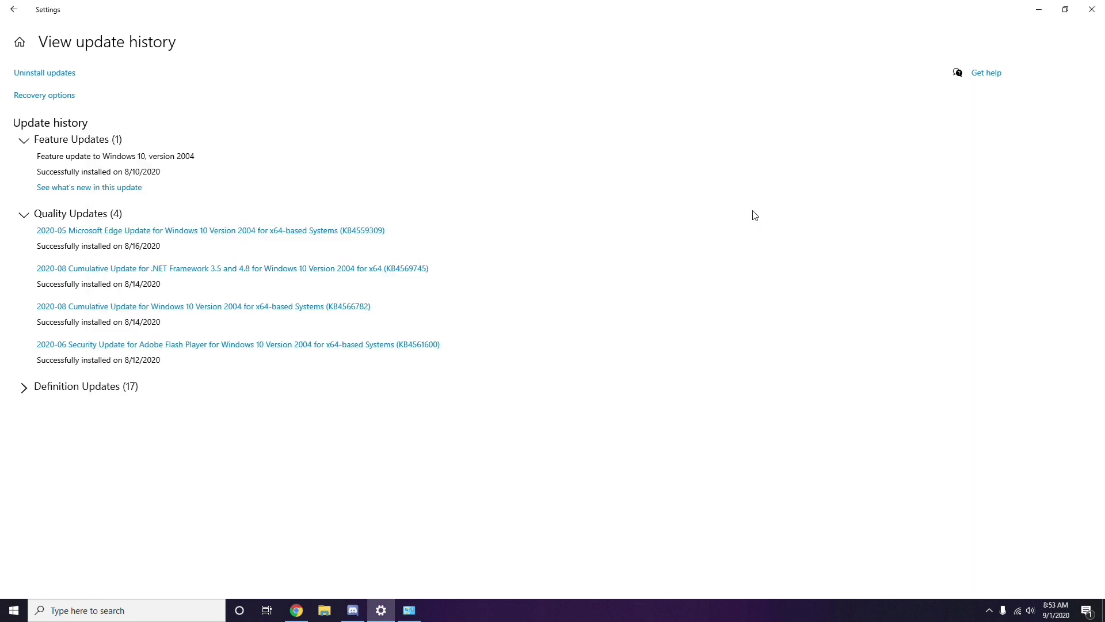
{"action": "left_click", "coordinate": [14, 9]}
{"action": "left_click", "coordinate": [13, 9]}
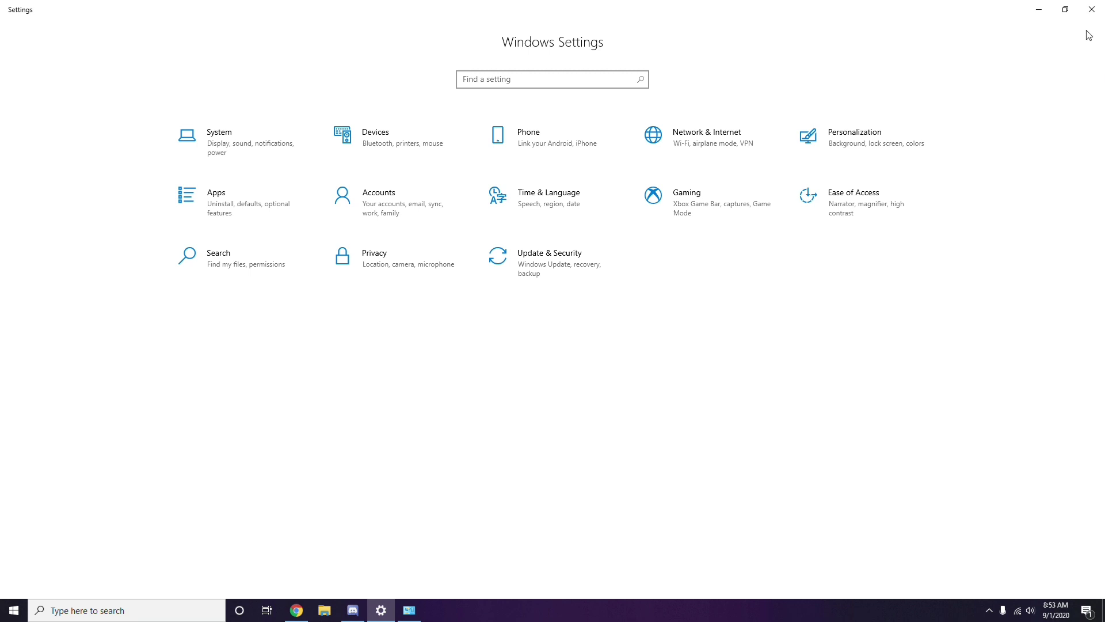
{"action": "left_click", "coordinate": [1092, 9]}
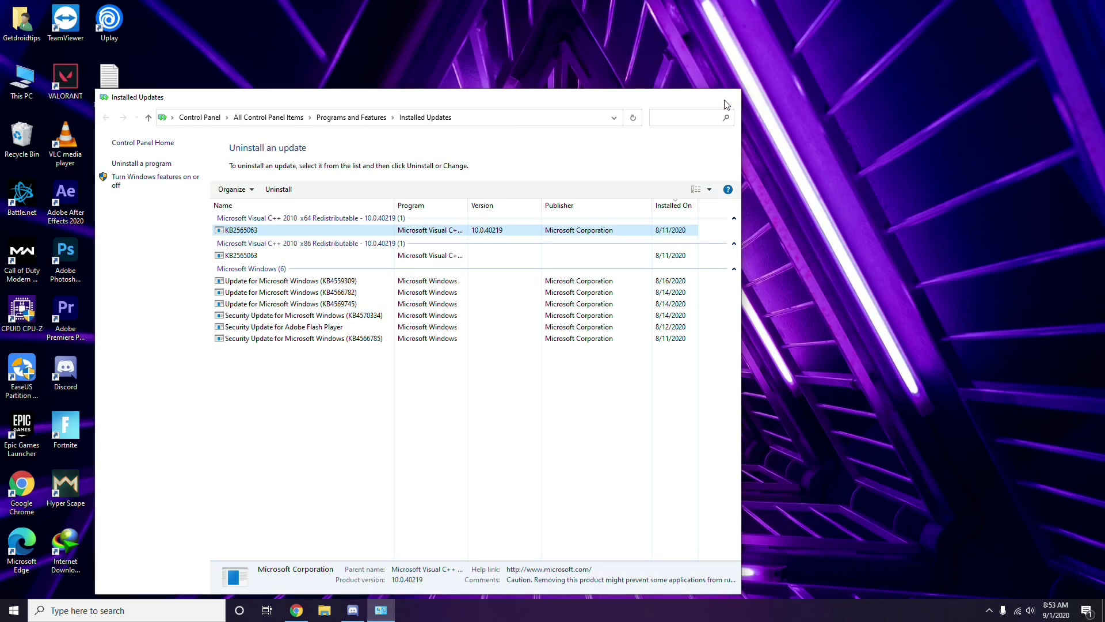
{"action": "left_click", "coordinate": [727, 98]}
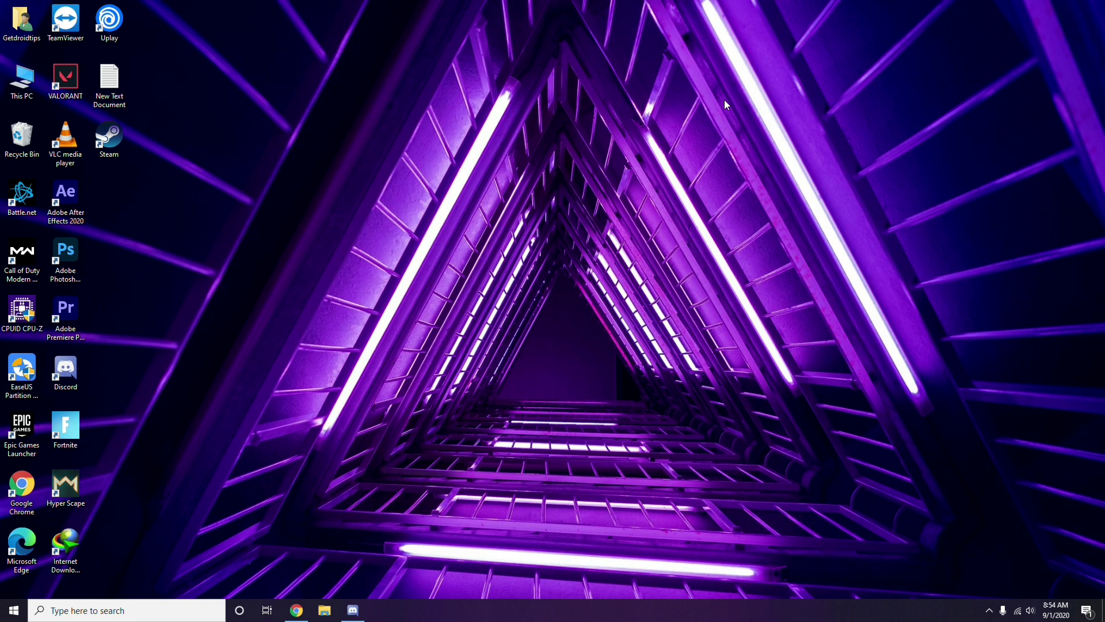
Step: Open the user's temporary files folder by running %temp%
{"action": "key", "text": "super+r"}
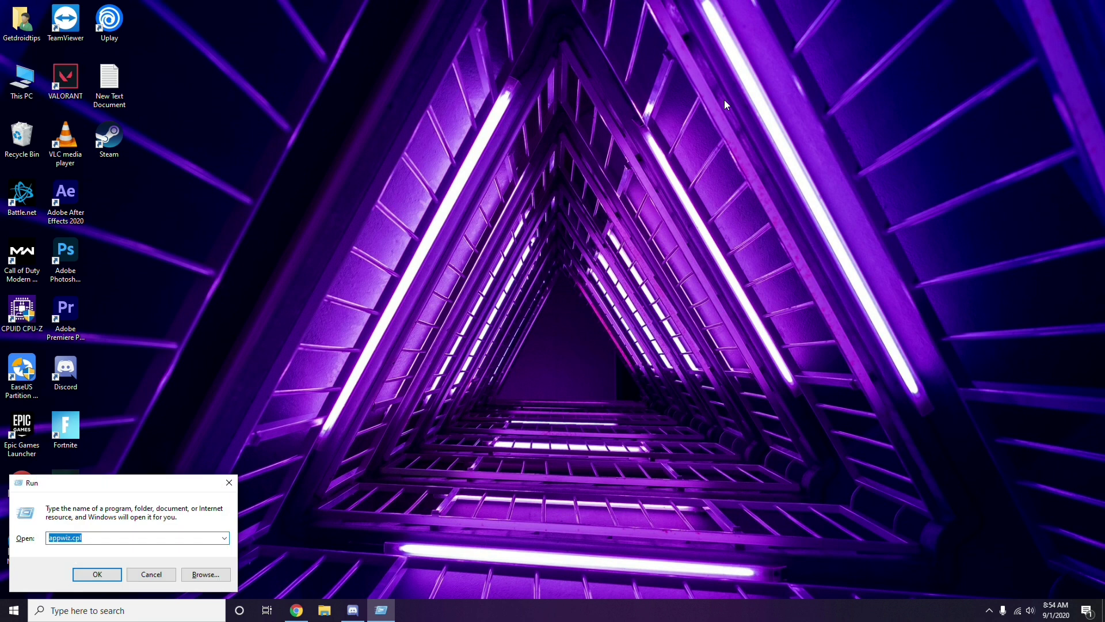
{"action": "key", "text": "BackSpace"}
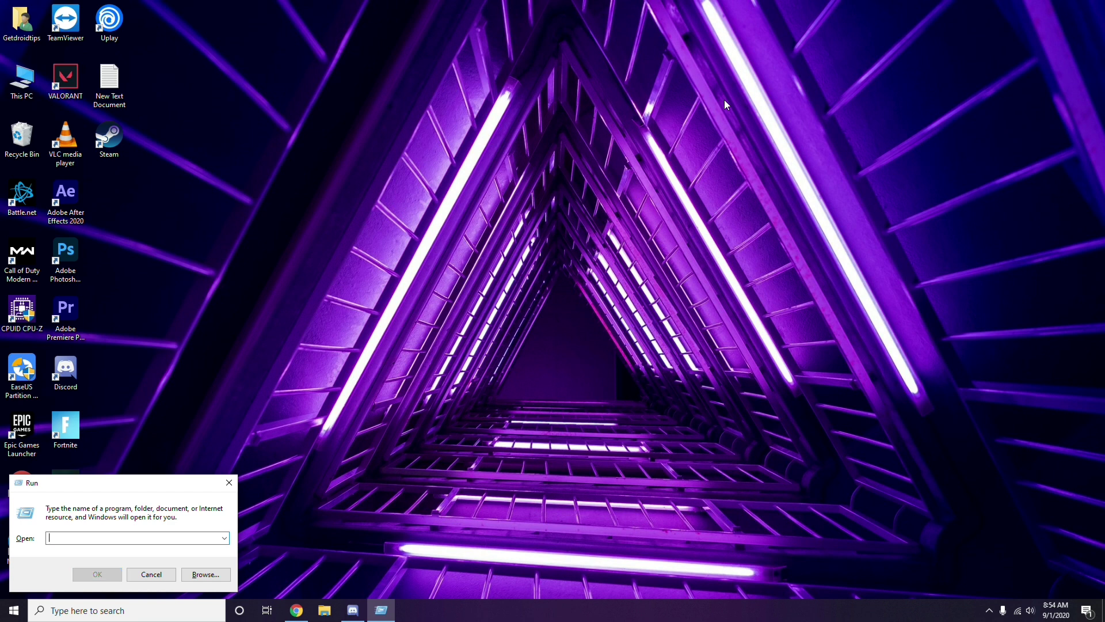
{"action": "type", "text": "%t"}
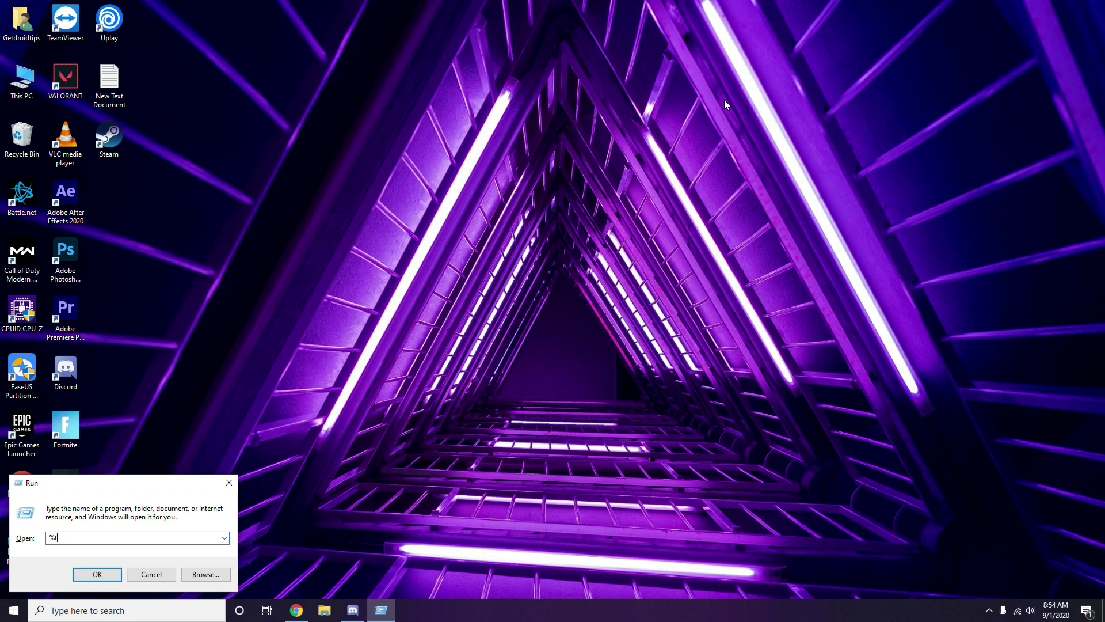
{"action": "type", "text": "emp%"}
{"action": "left_click", "coordinate": [99, 578]}
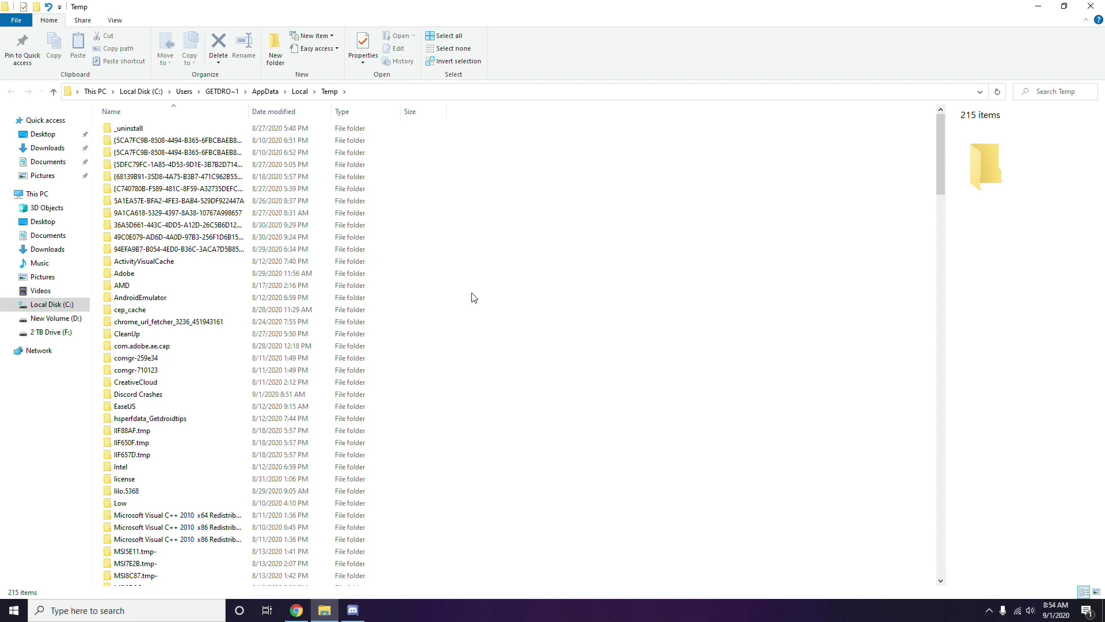
Step: Select all items in the Temp folder, clear the selection without deleting anything, and close the folder
{"action": "key", "text": "ctrl+a"}
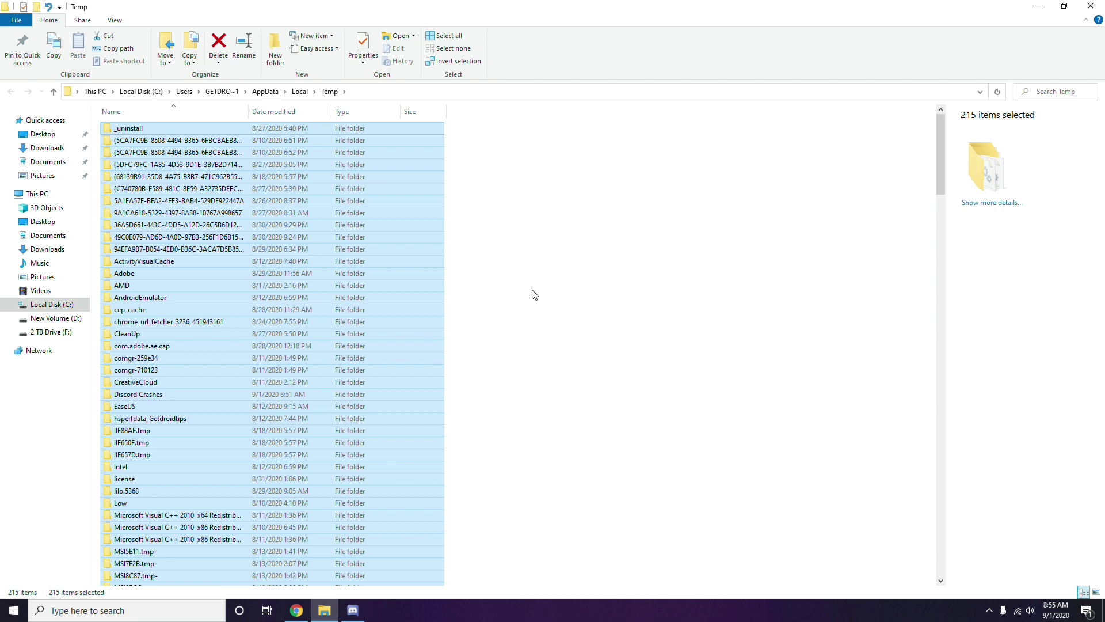
{"action": "left_click", "coordinate": [514, 289]}
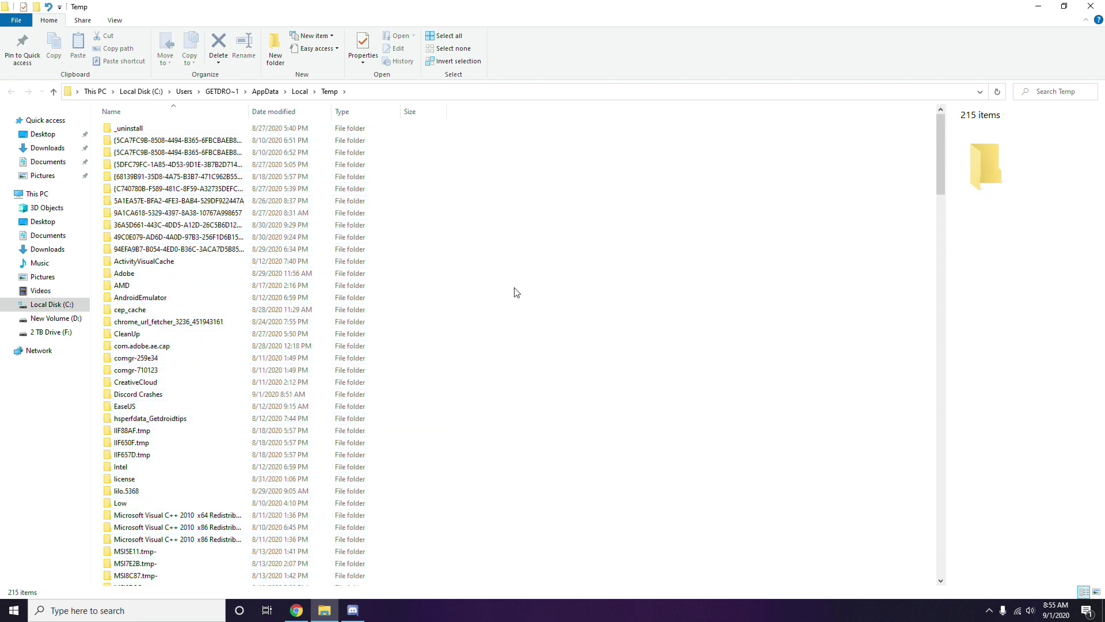
{"action": "left_click", "coordinate": [1096, 7]}
{"action": "right_click", "coordinate": [424, 168]}
{"action": "left_click", "coordinate": [458, 221]}
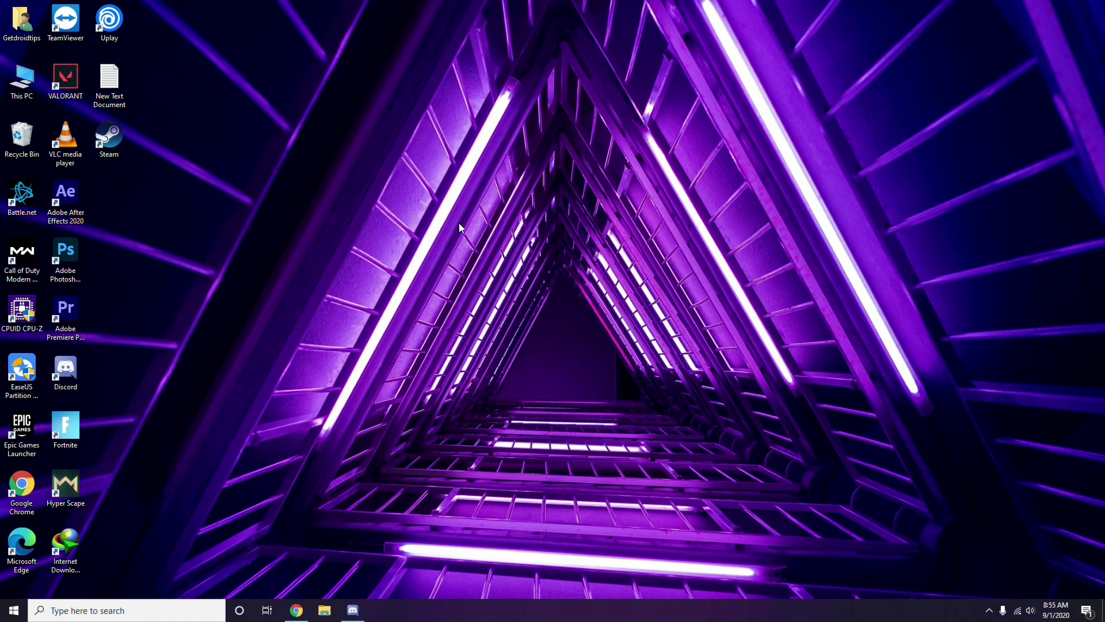
Step: Open AMD Radeon Software to view its Home overview, and close it
{"action": "left_click", "coordinate": [989, 610]}
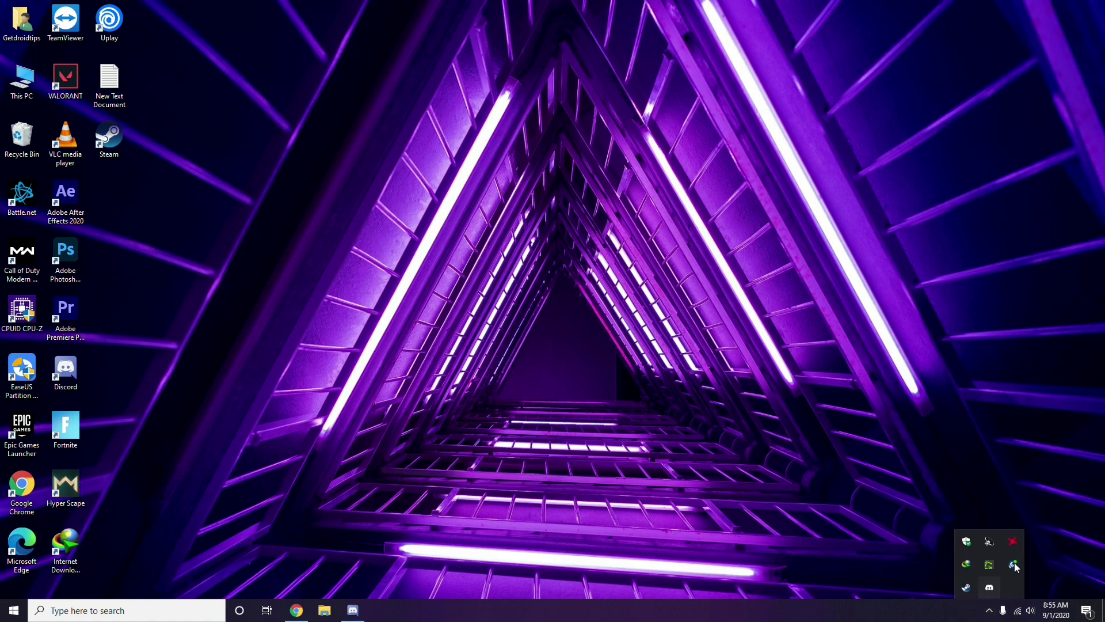
{"action": "left_click", "coordinate": [1014, 565]}
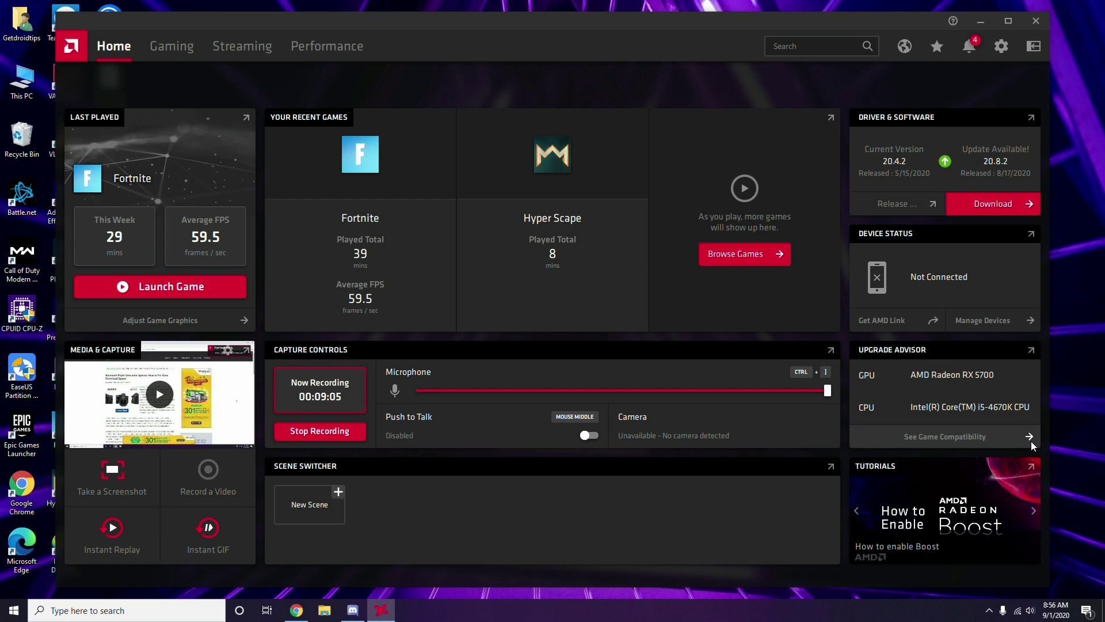
{"action": "left_click", "coordinate": [1036, 22]}
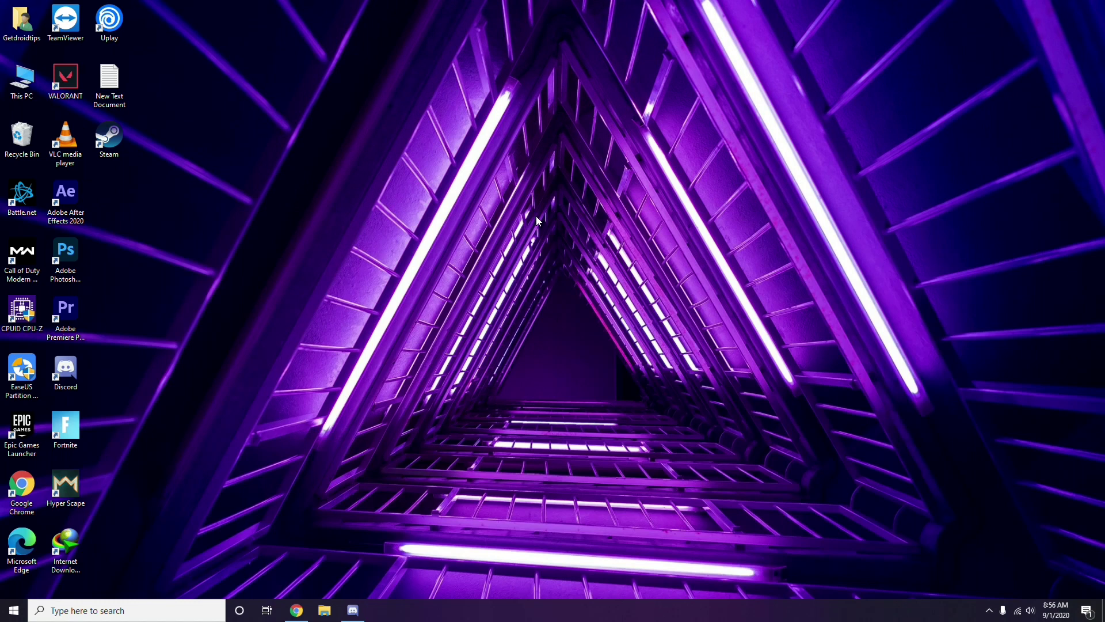
{"action": "left_click", "coordinate": [13, 611]}
{"action": "left_click", "coordinate": [498, 430]}
{"action": "right_click", "coordinate": [306, 265]}
{"action": "left_click", "coordinate": [340, 318]}
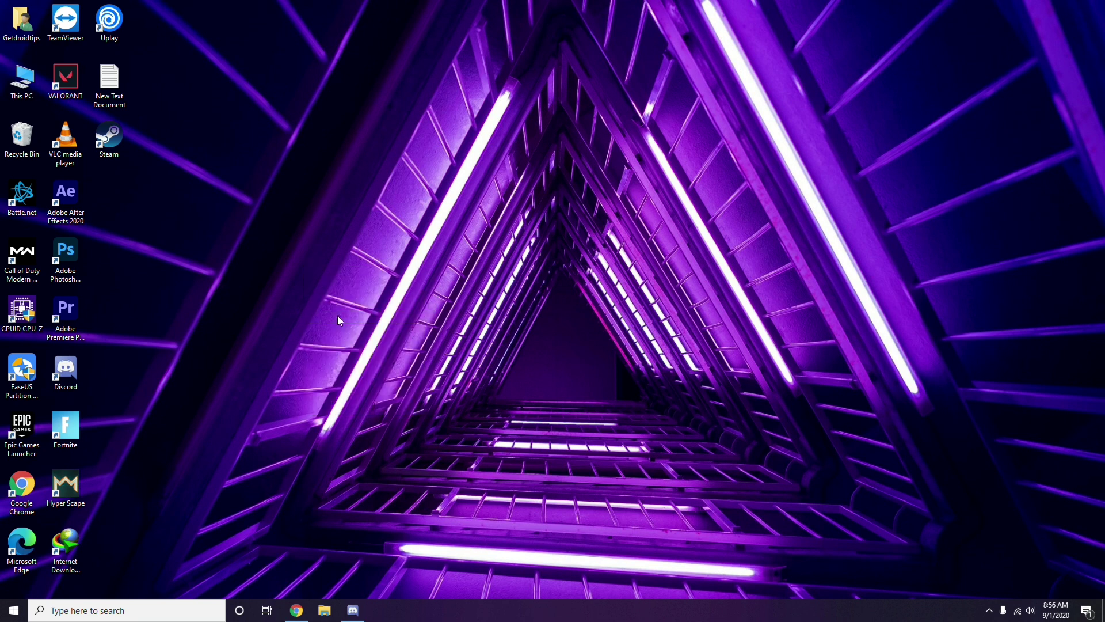